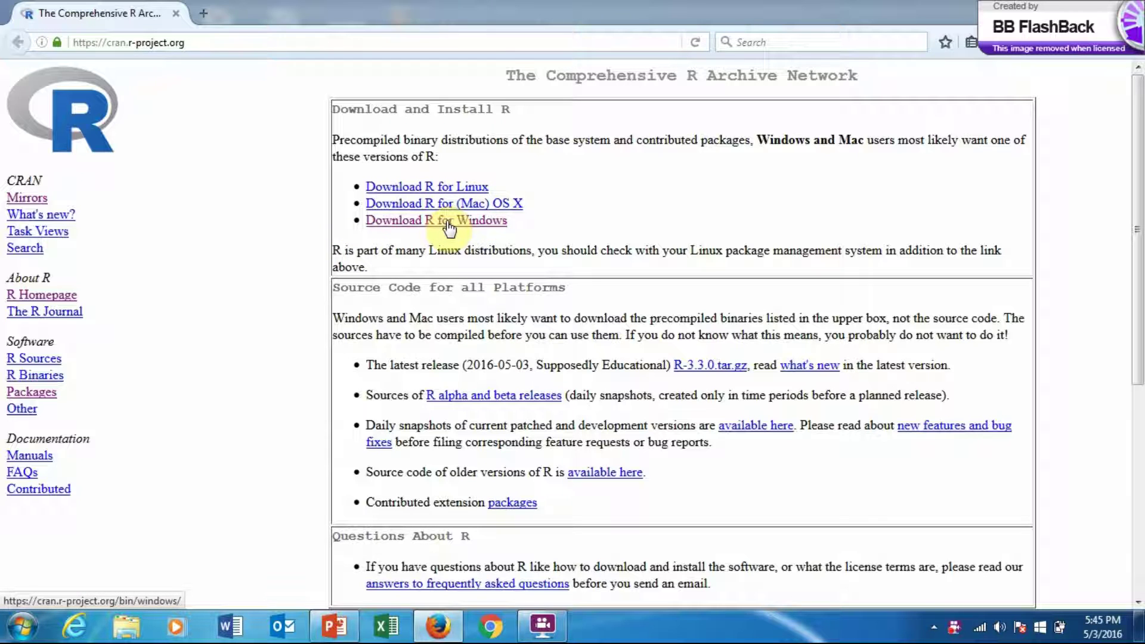
- Download the R 3.2.5 base installer for Windows from CRAN and save R-3.2.5-win.exe
{"action": "left_click", "coordinate": [449, 221]}
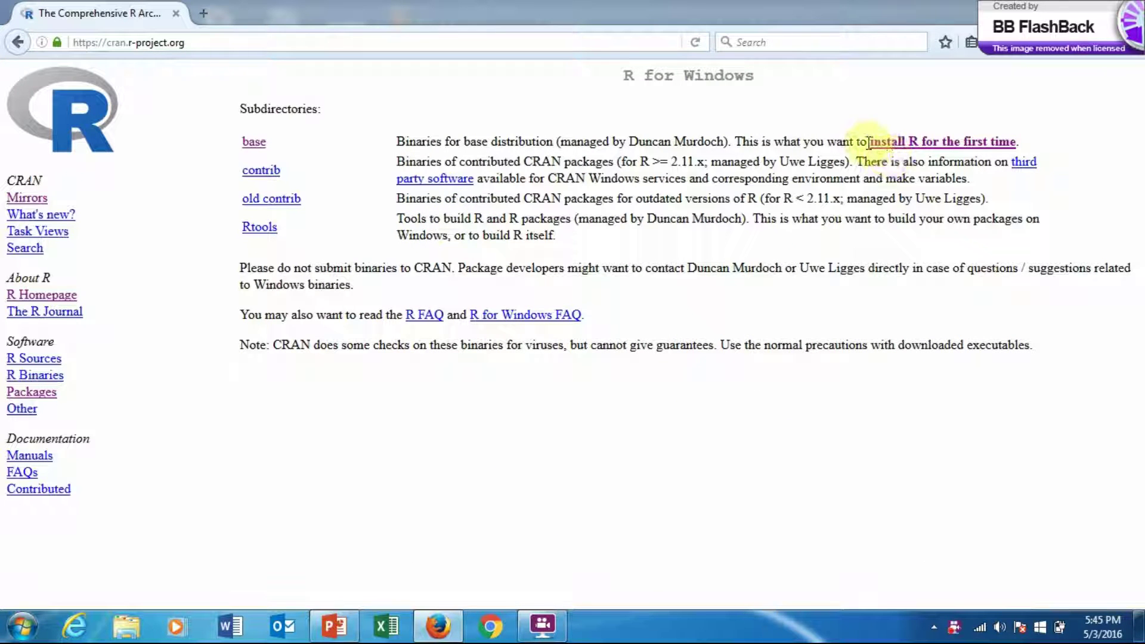
{"action": "left_click", "coordinate": [913, 143]}
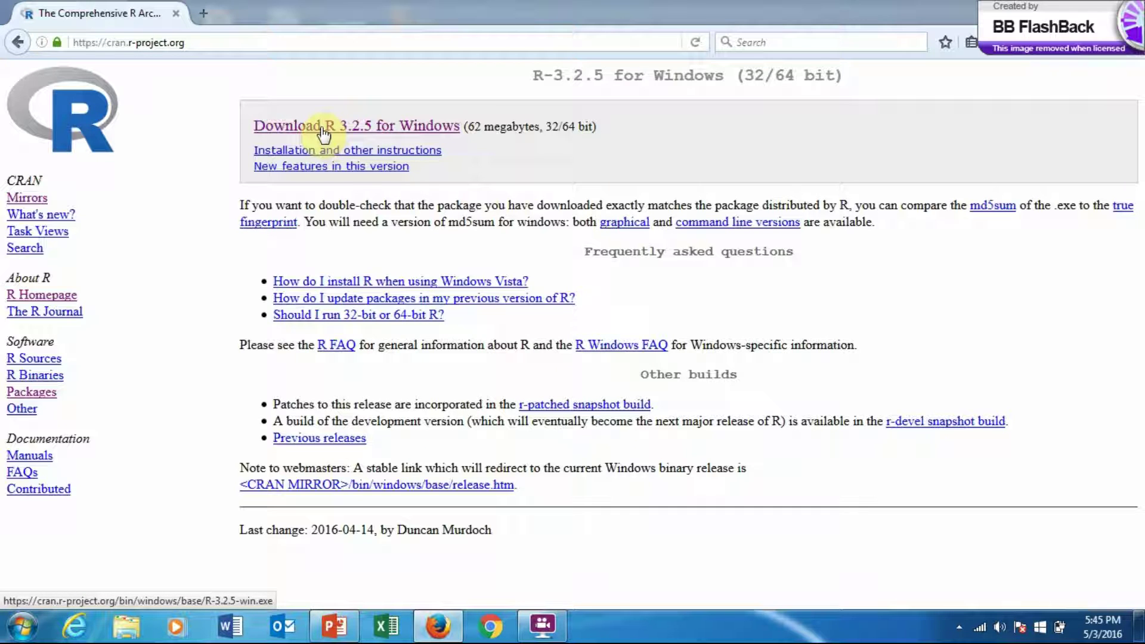
{"action": "left_click", "coordinate": [324, 134]}
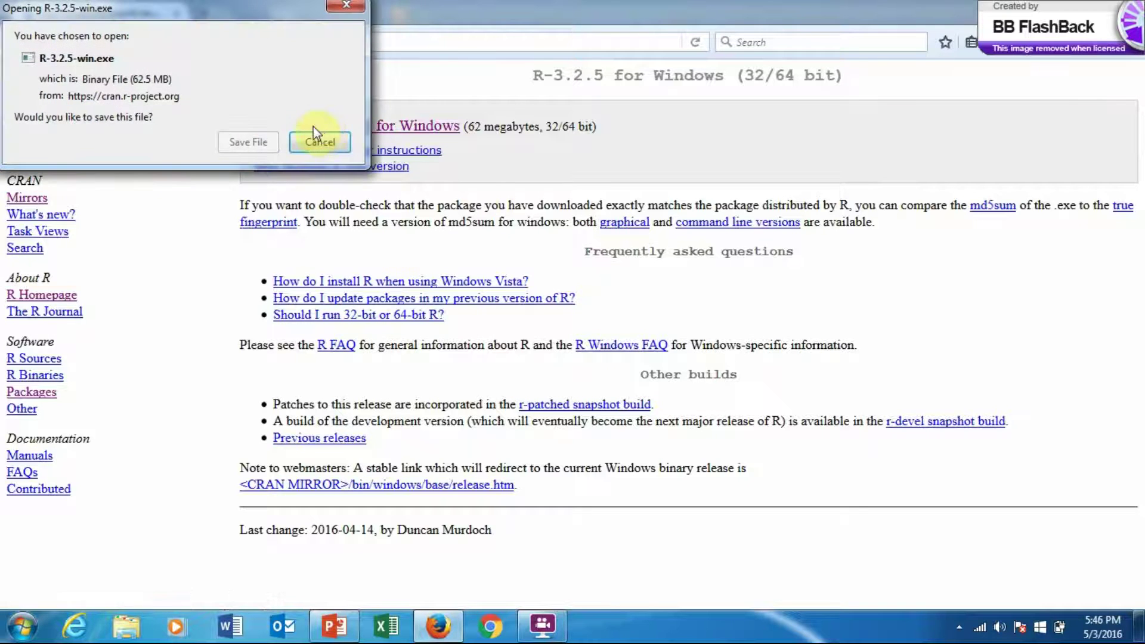
{"action": "left_click", "coordinate": [253, 143]}
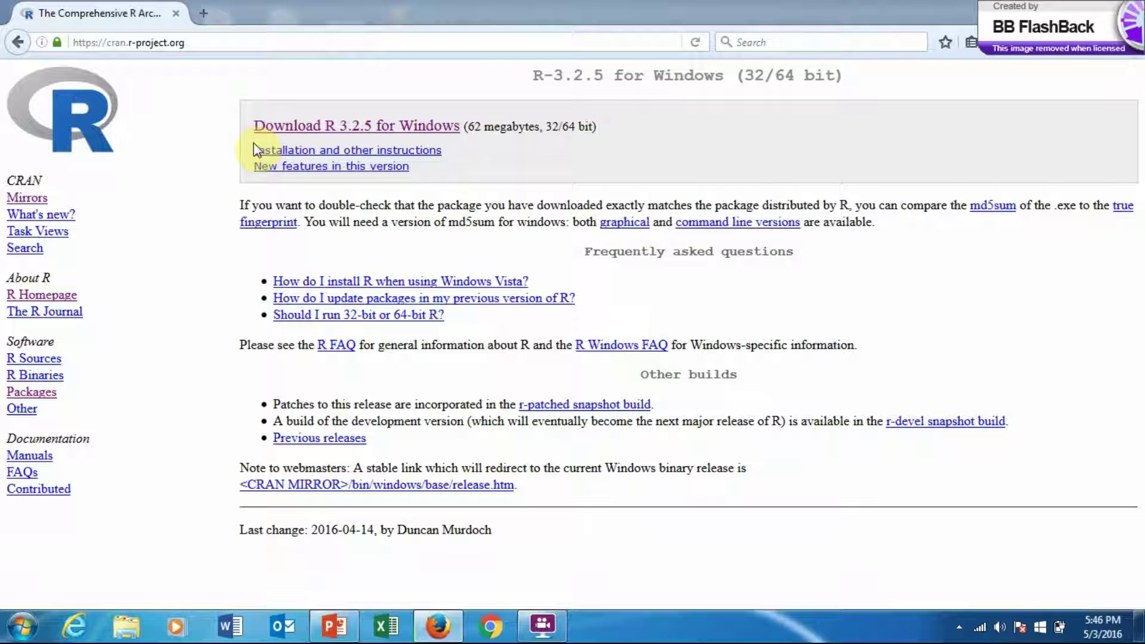
- Run the R-3.2.4revised-win installer from the desktop, allow it to run, and accept English as the setup language
{"action": "key", "text": "super+d"}
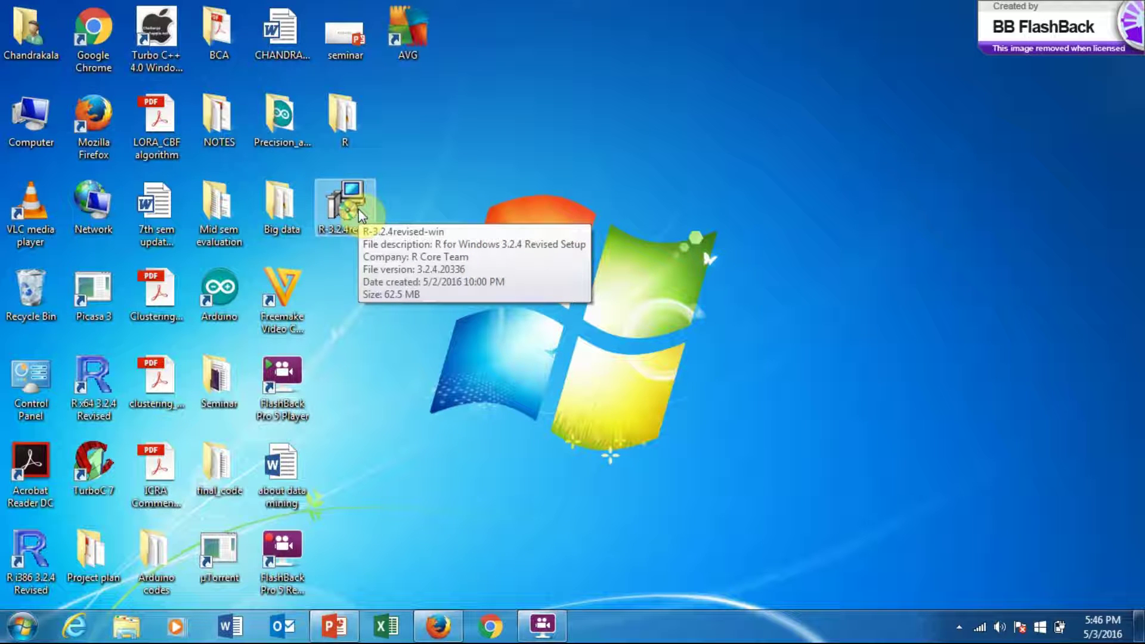
{"action": "left_click", "coordinate": [343, 203]}
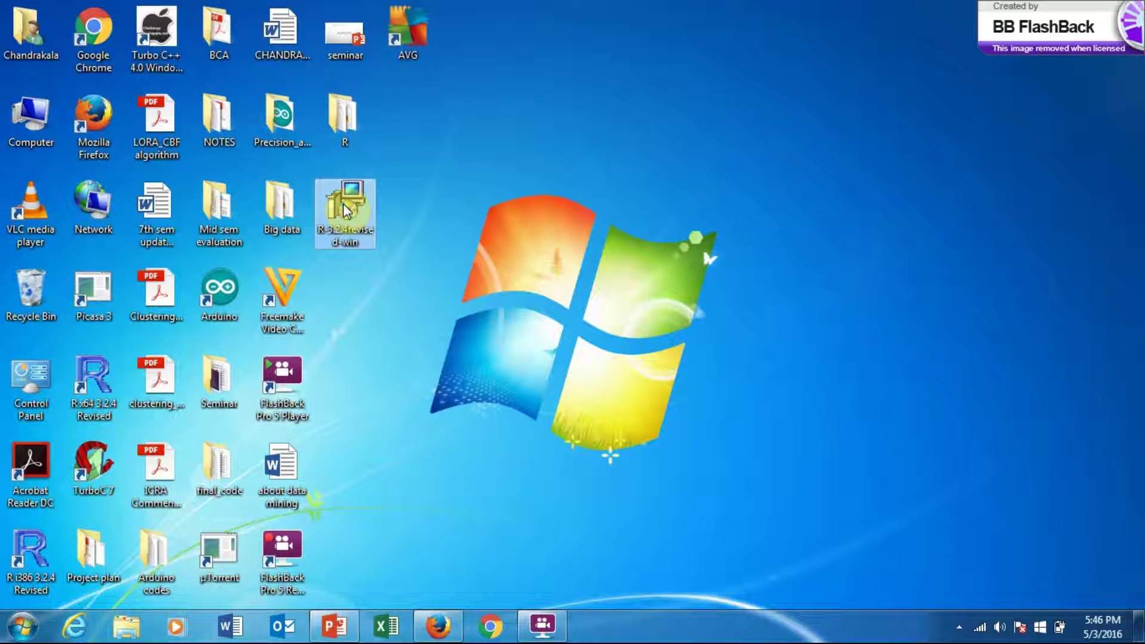
{"action": "double_click", "coordinate": [344, 203]}
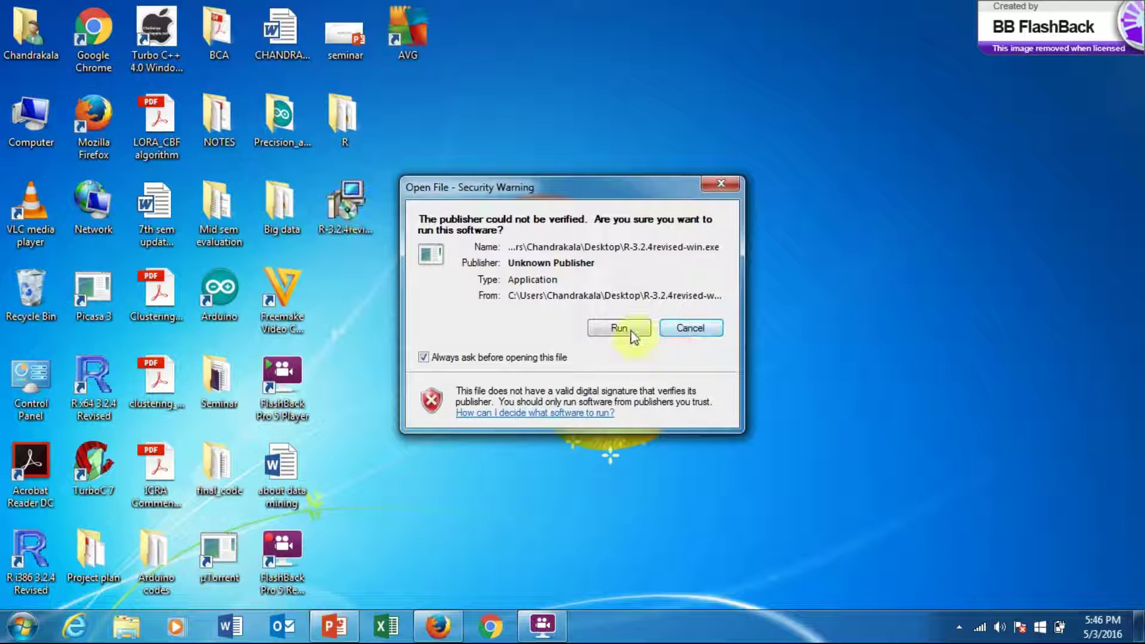
{"action": "left_click", "coordinate": [621, 329]}
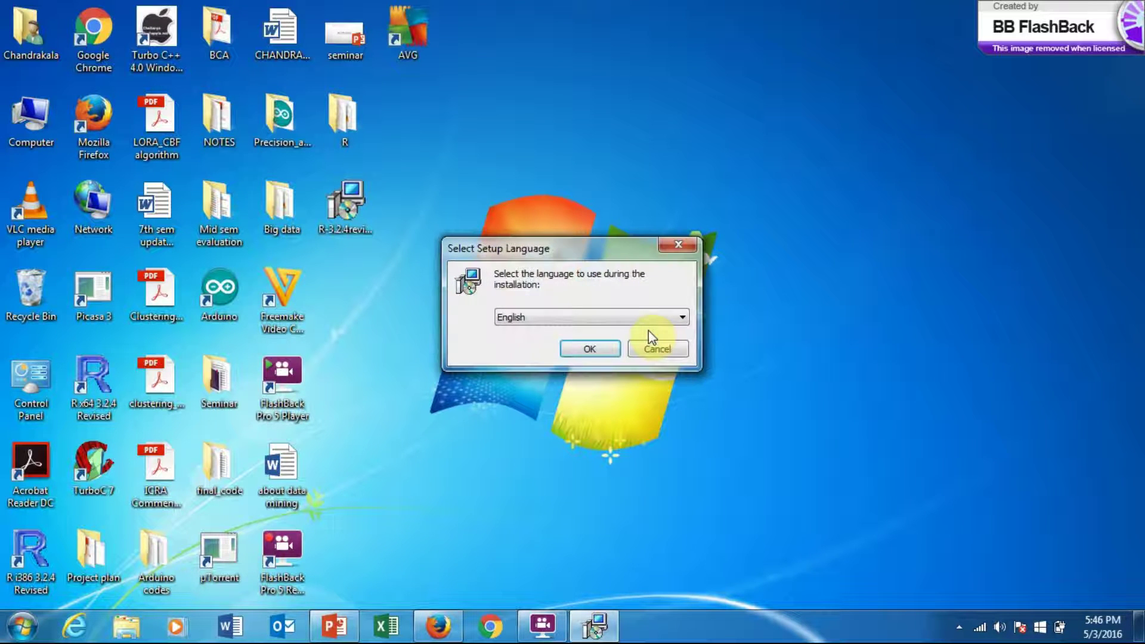
{"action": "left_click", "coordinate": [583, 348]}
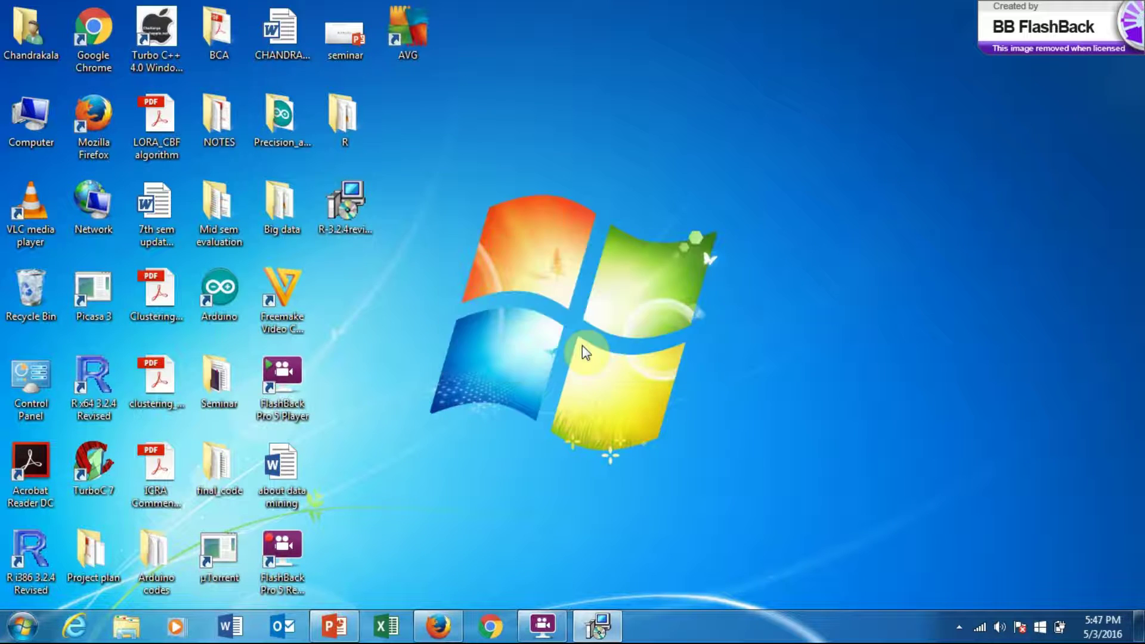
- Install R into G:\R-3.2.4revised with the default components, startup options, Start Menu folder and additional tasks, and finish the setup
{"action": "left_click", "coordinate": [671, 449]}
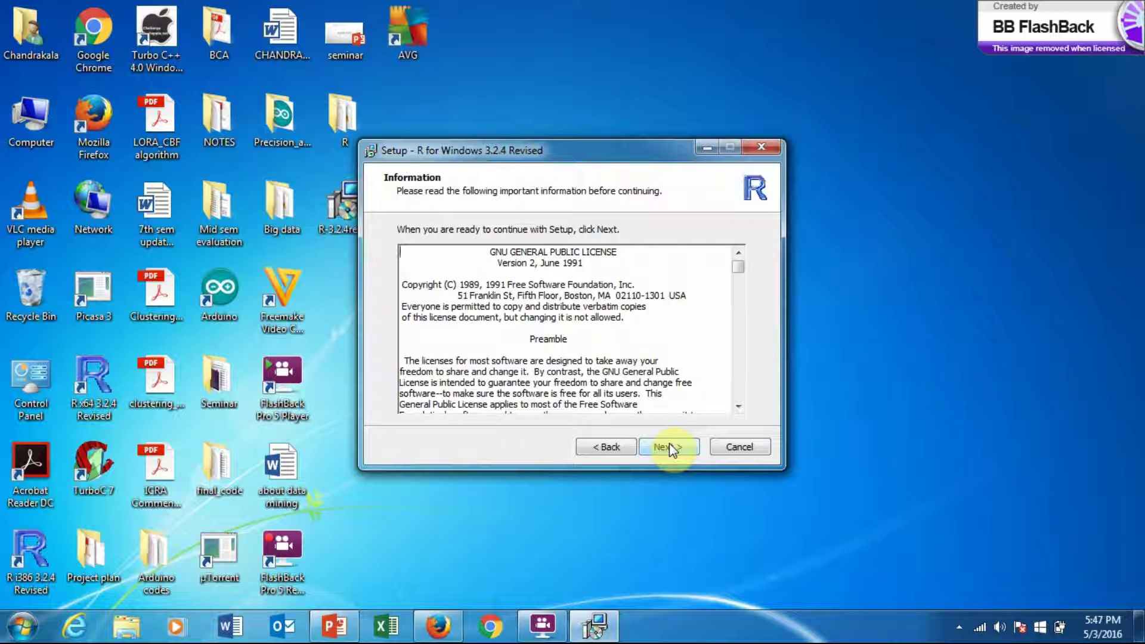
{"action": "left_click", "coordinate": [669, 447]}
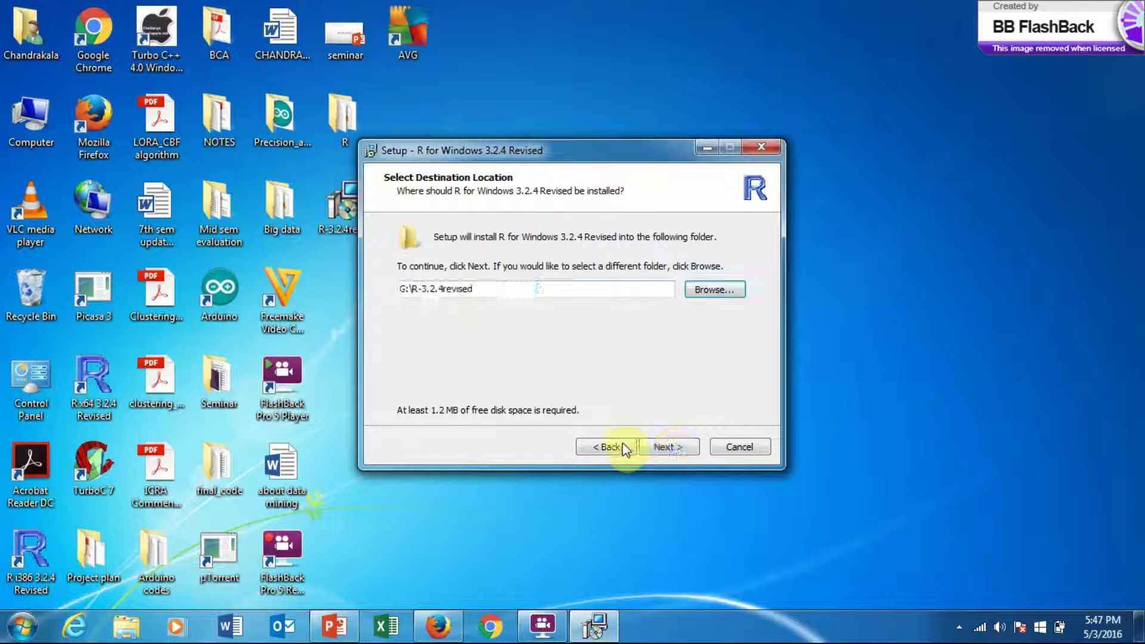
{"action": "left_click", "coordinate": [662, 448]}
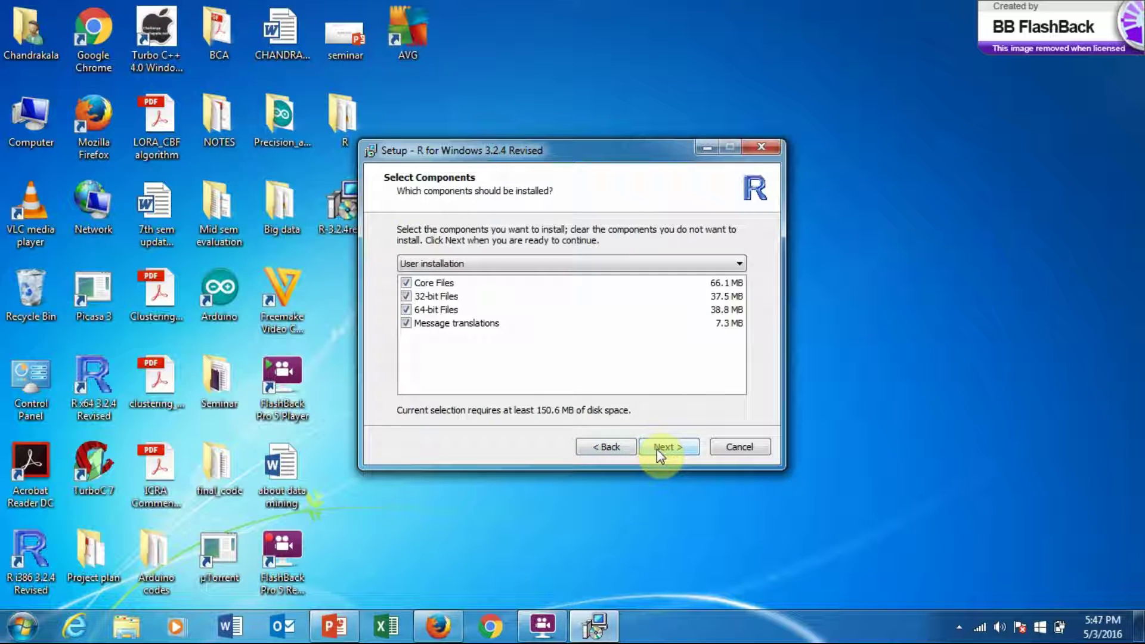
{"action": "left_click", "coordinate": [657, 449]}
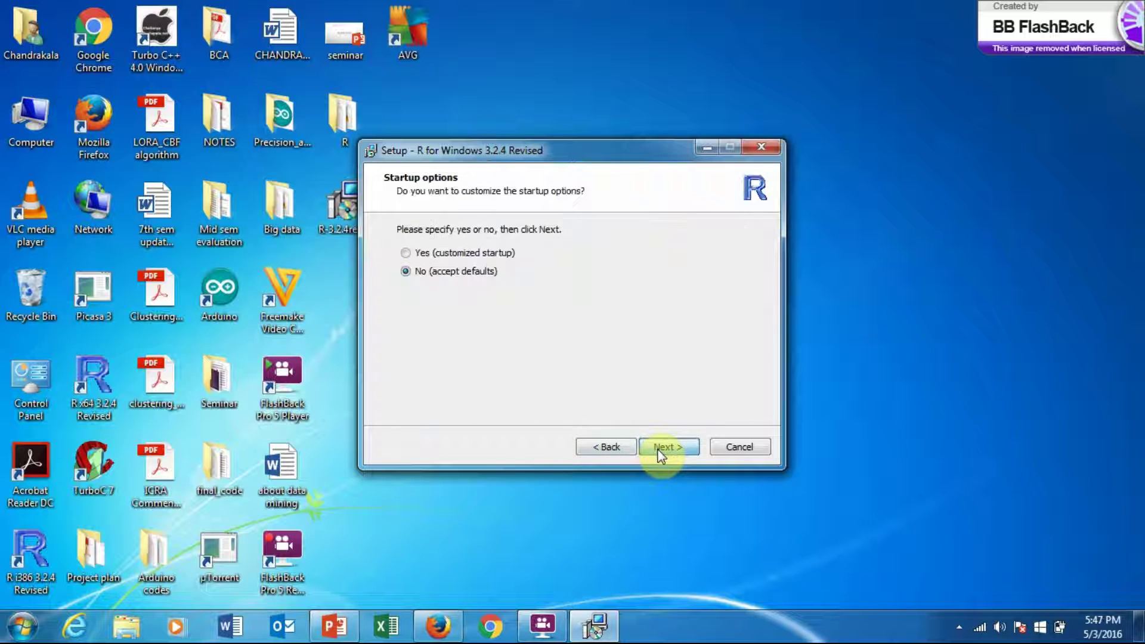
{"action": "left_click", "coordinate": [661, 452]}
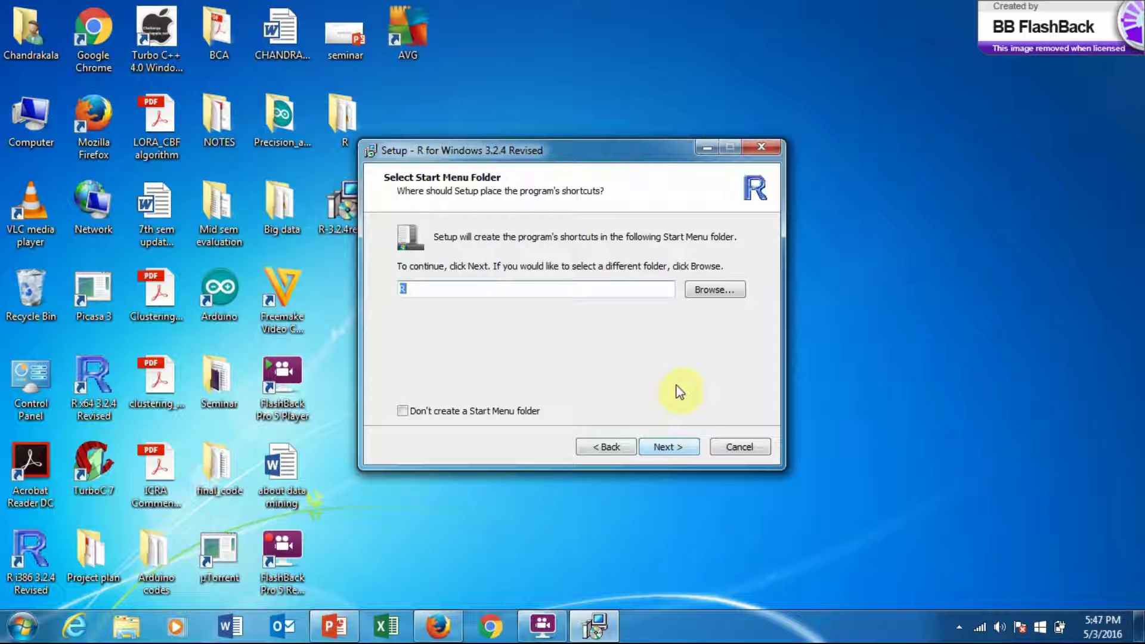
{"action": "left_click", "coordinate": [668, 448]}
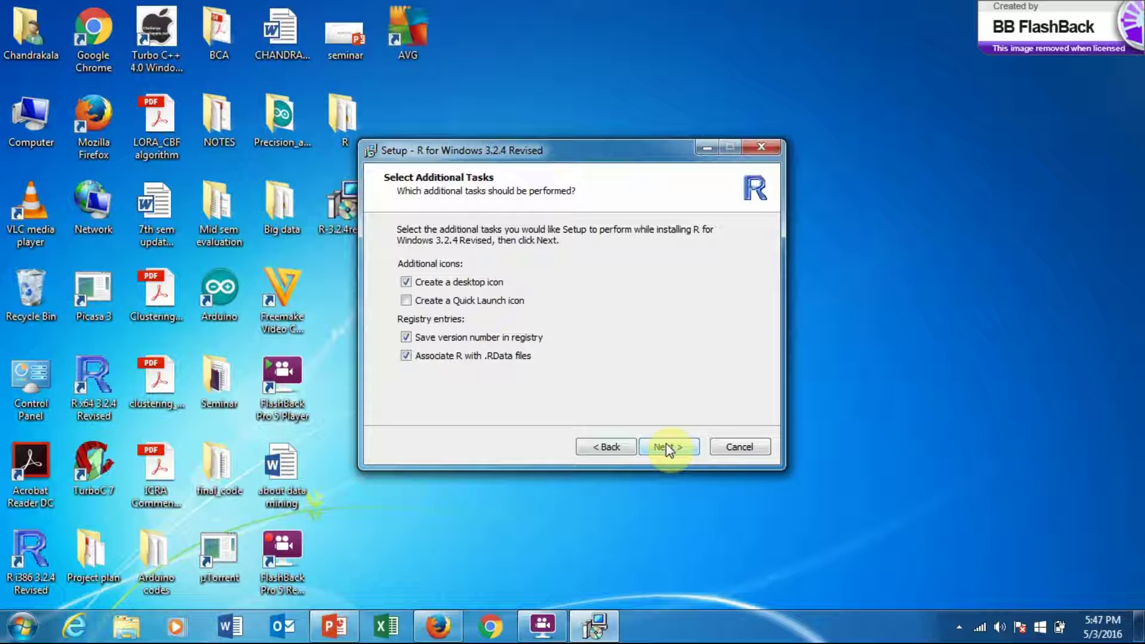
{"action": "left_click", "coordinate": [668, 448]}
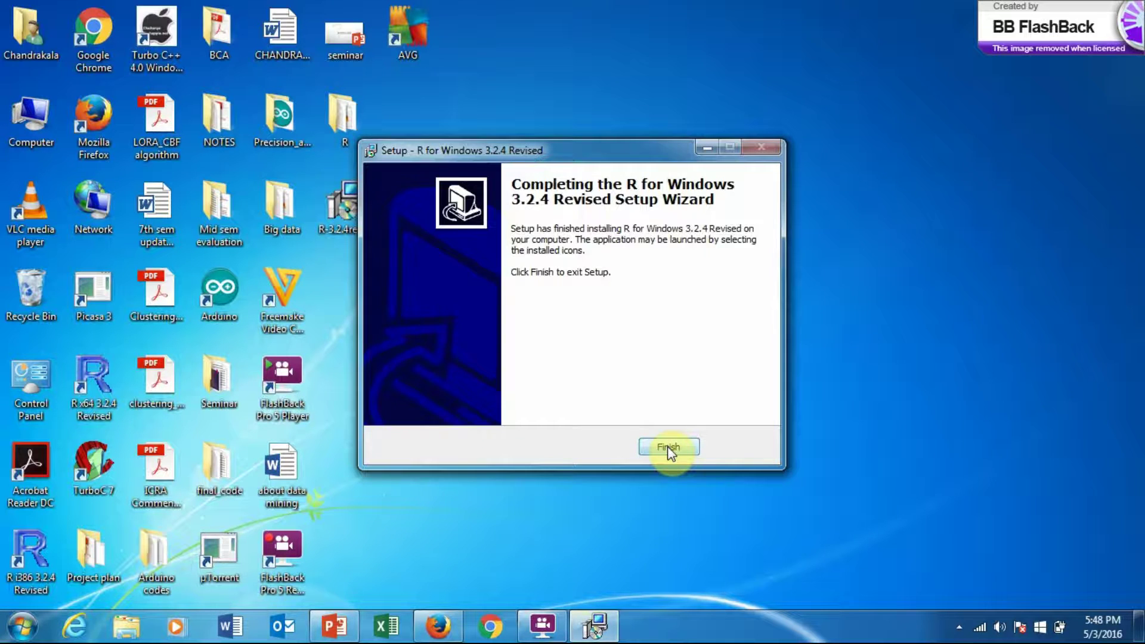
{"action": "left_click", "coordinate": [669, 447]}
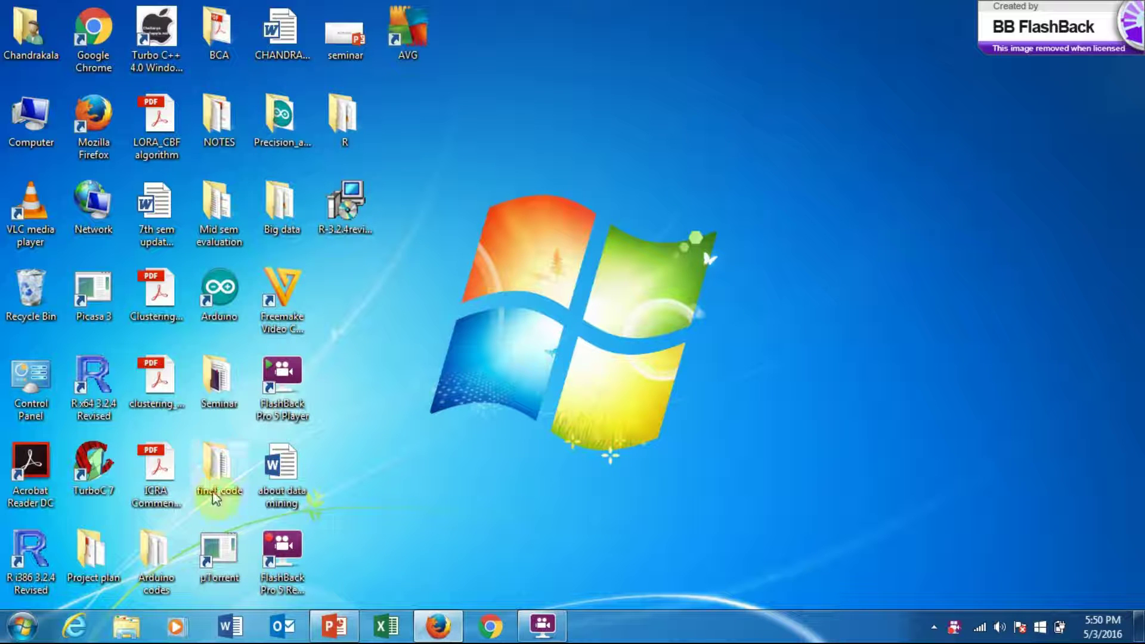
- Start the 32-bit R i386 3.2.4 Revised and load the package with library(rattle)
{"action": "double_click", "coordinate": [28, 552]}
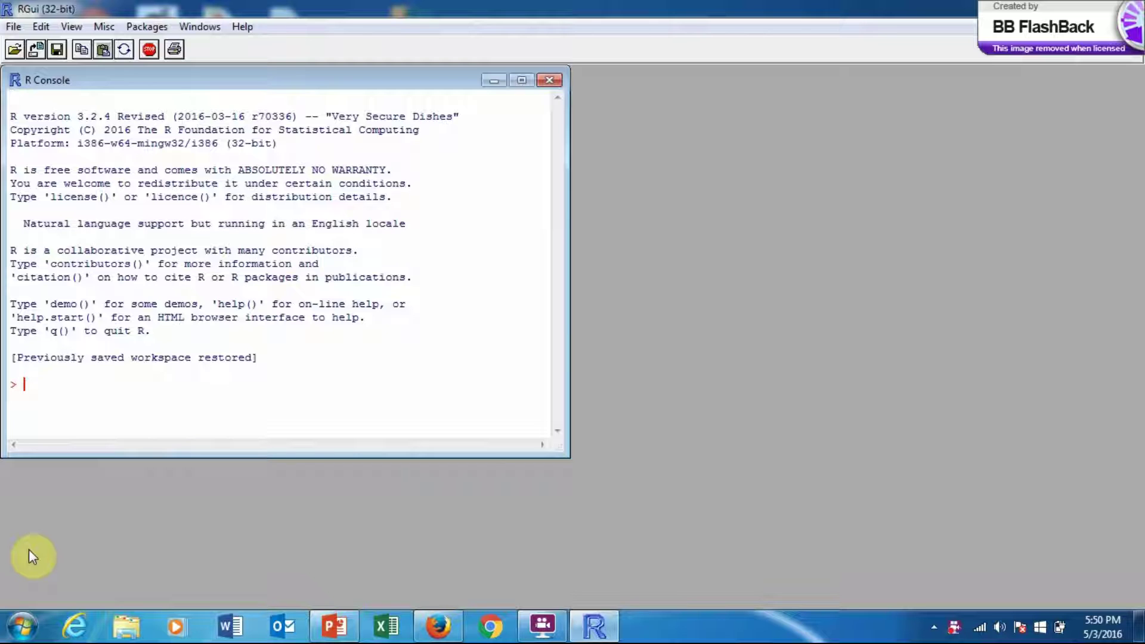
{"action": "type", "text": "library(rattl"}
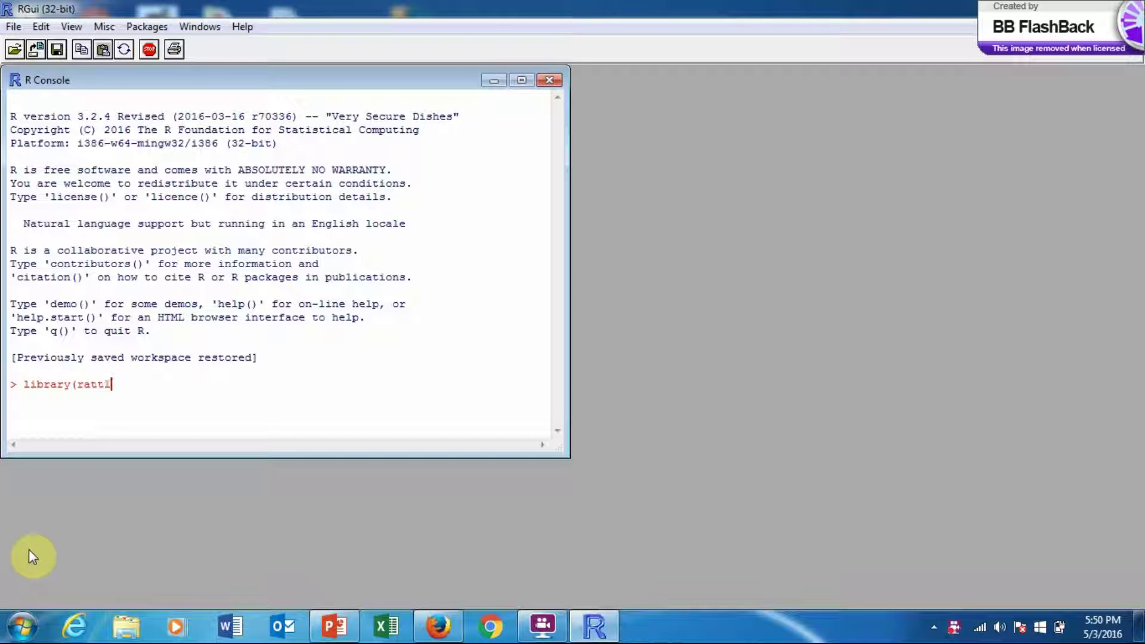
{"action": "type", "text": "e)"}
{"action": "key", "text": "Return"}
- Launch the Rattle data mining interface from the R console with rattle()
{"action": "type", "text": "rattle"}
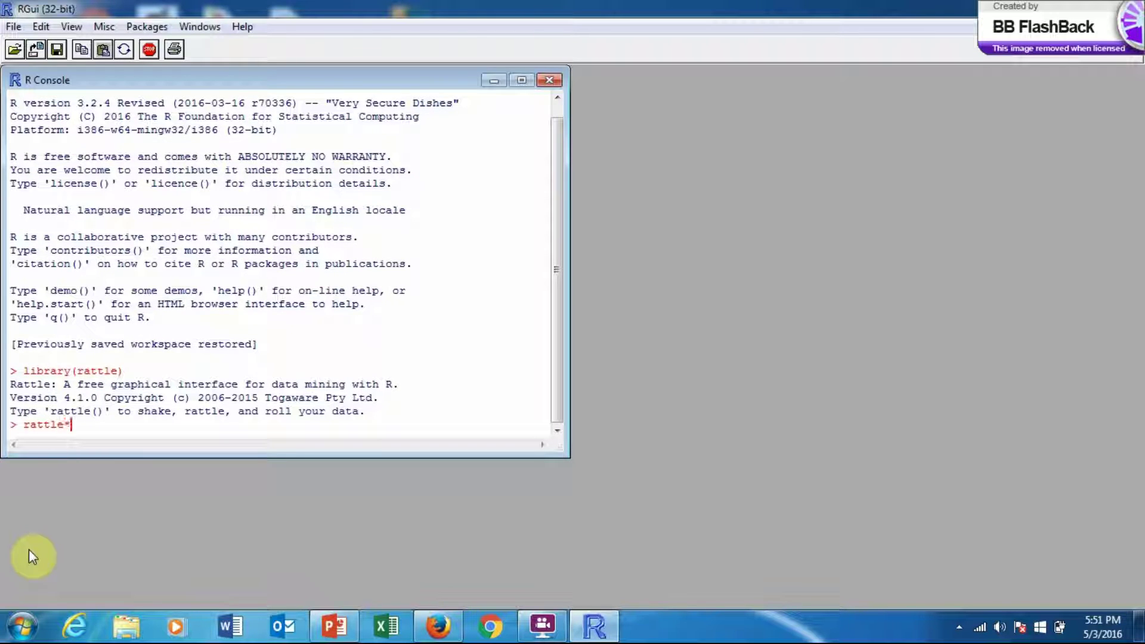
{"action": "type", "text": "()"}
{"action": "key", "text": "Return"}
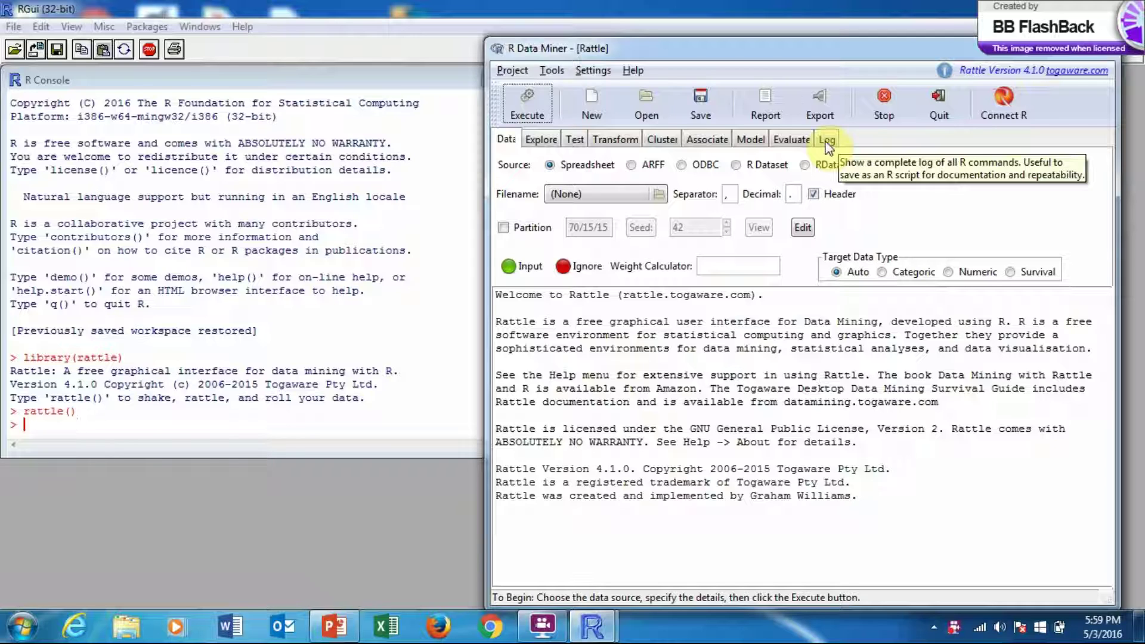
- Choose the CSV file diabetic_data.csv from the Documents folder as the spreadsheet source and load it into Rattle
{"action": "left_click", "coordinate": [528, 110]}
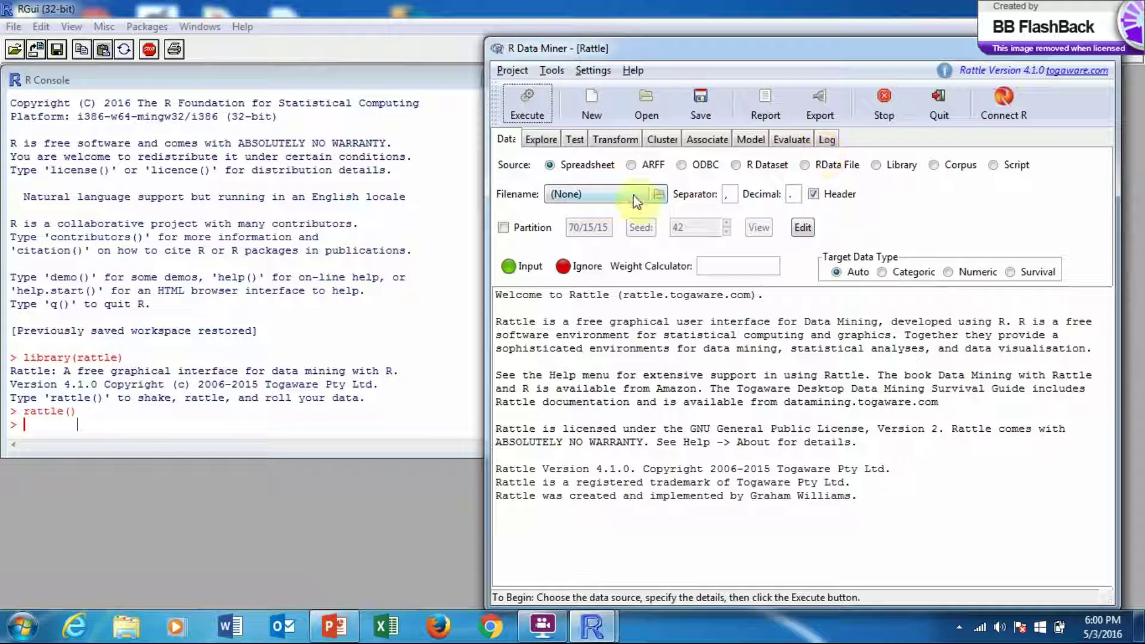
{"action": "left_click", "coordinate": [617, 195]}
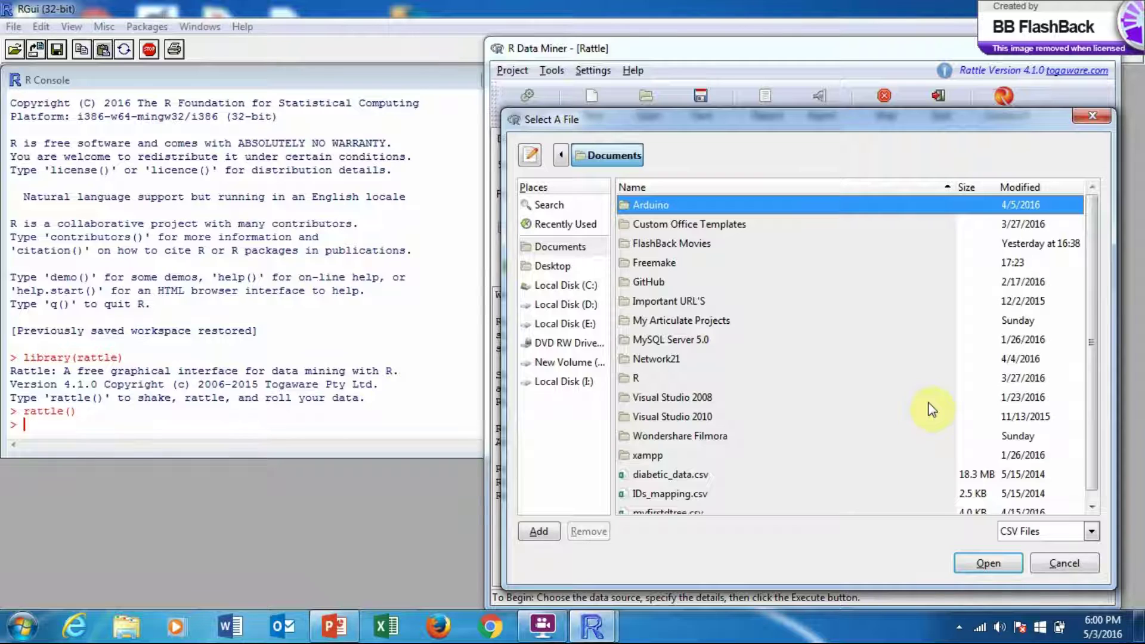
{"action": "left_click", "coordinate": [1090, 533]}
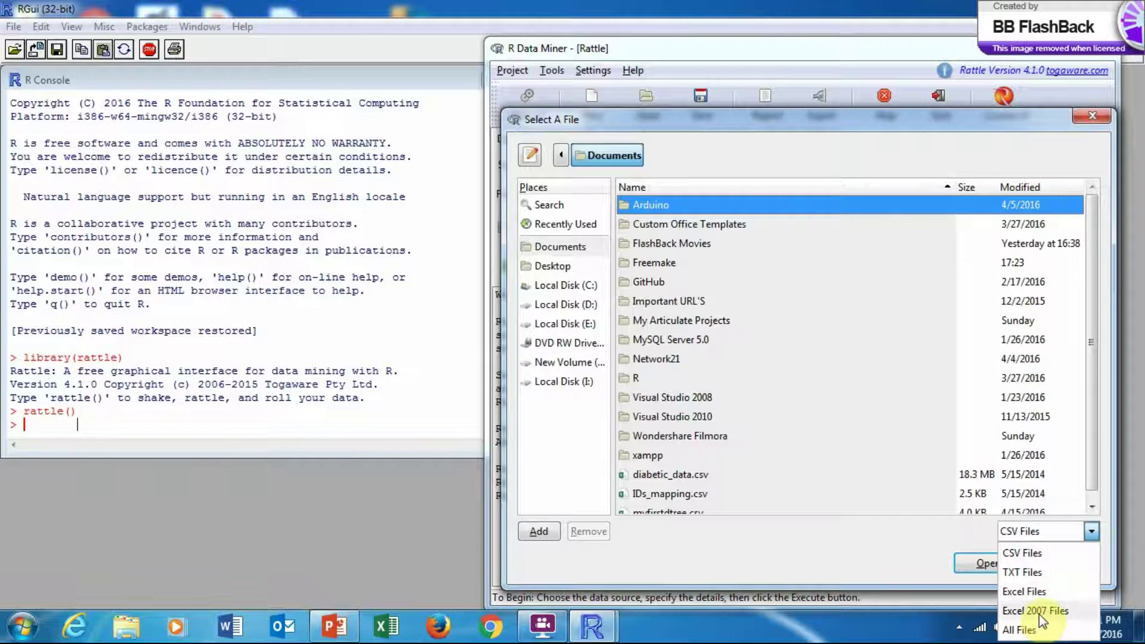
{"action": "left_click", "coordinate": [1034, 555]}
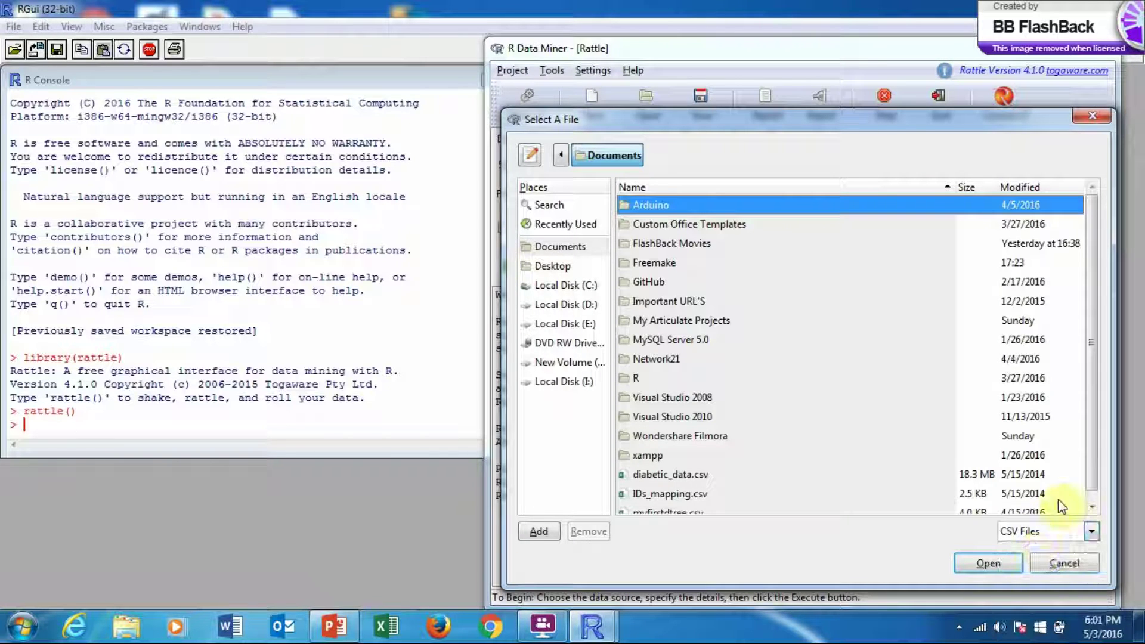
{"action": "left_click_drag", "start_coordinate": [1091, 475], "coordinate": [1092, 507]}
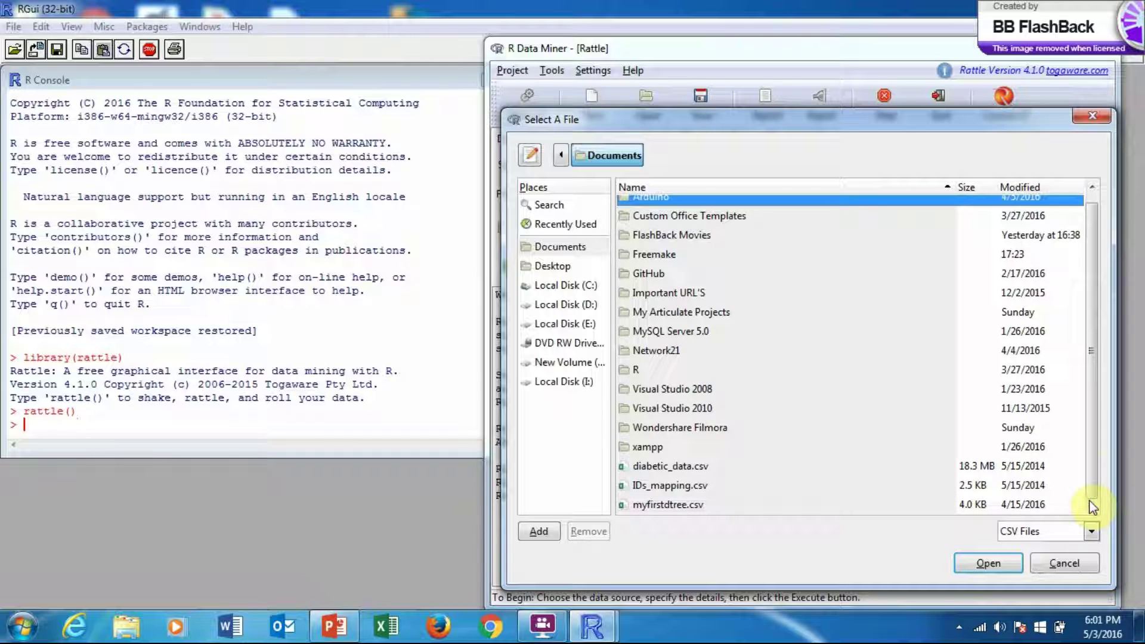
{"action": "left_click", "coordinate": [710, 468]}
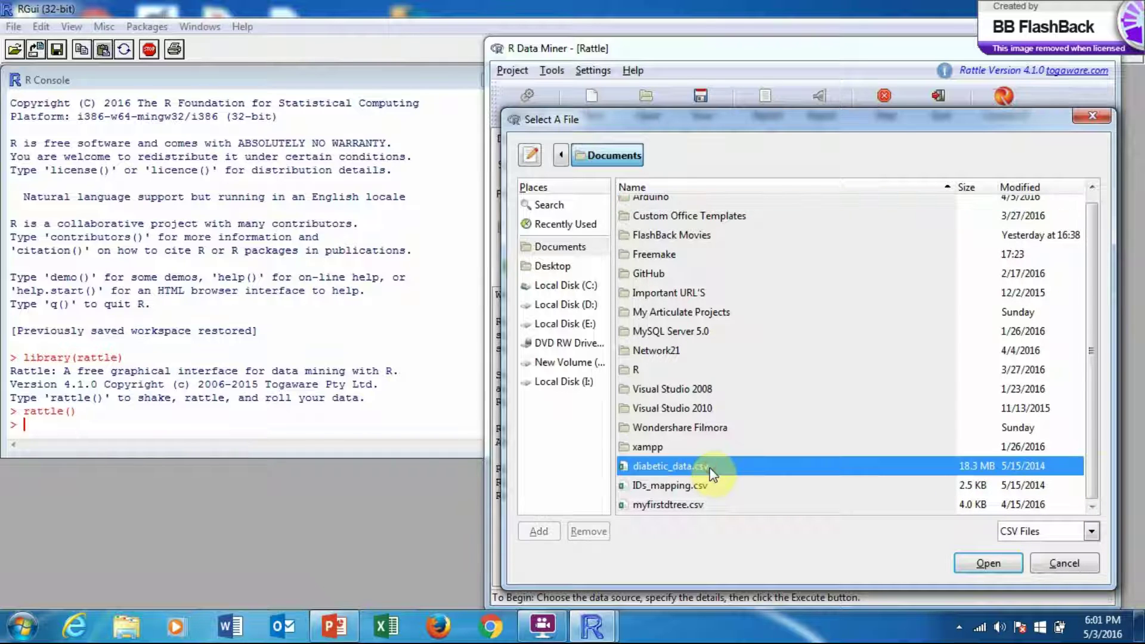
{"action": "left_click", "coordinate": [984, 564]}
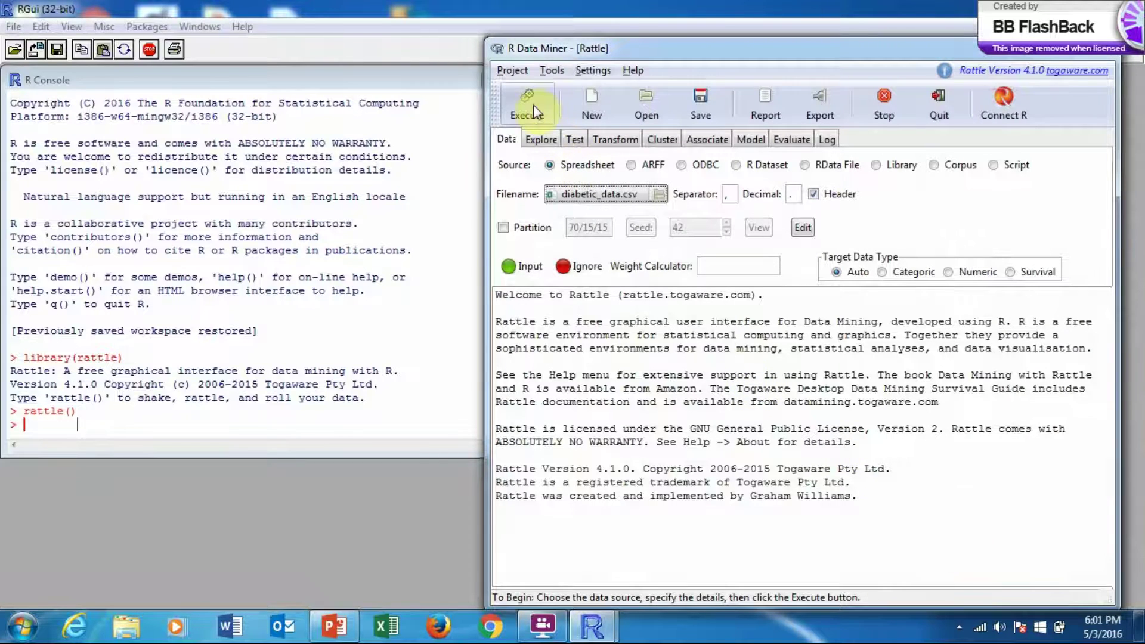
{"action": "left_click", "coordinate": [533, 105]}
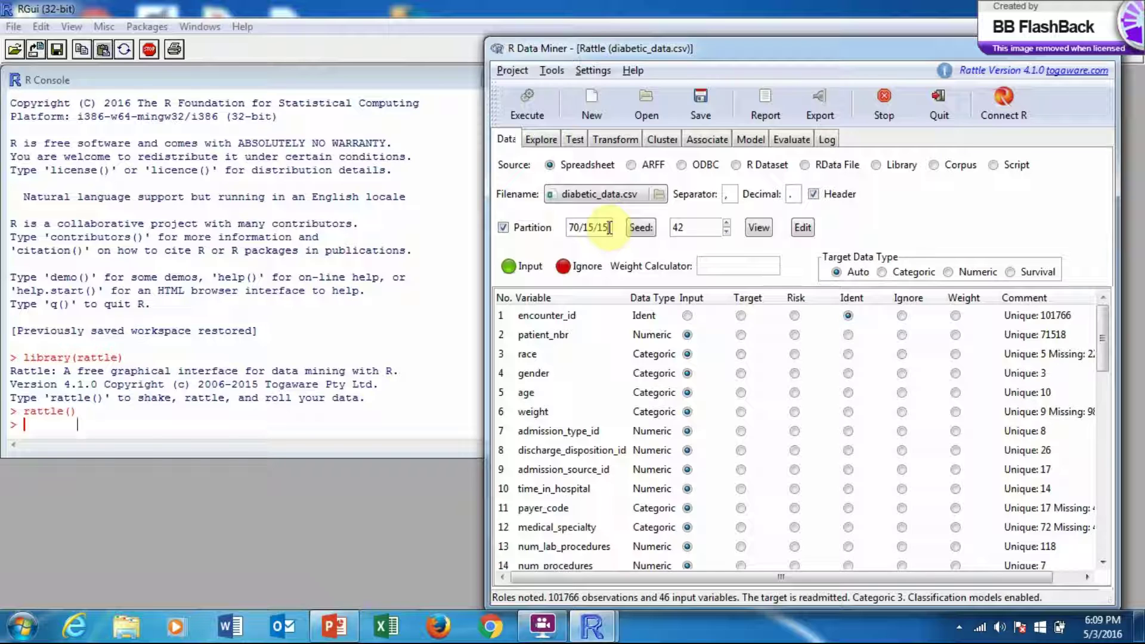
- Set the dataset partition to 70/30/0
{"action": "key", "text": "BackSpace"}
{"action": "key", "text": "BackSpace"}
{"action": "key", "text": "BackSpace"}
{"action": "key", "text": "BackSpace"}
{"action": "key", "text": "BackSpace"}
{"action": "type", "text": "3"}
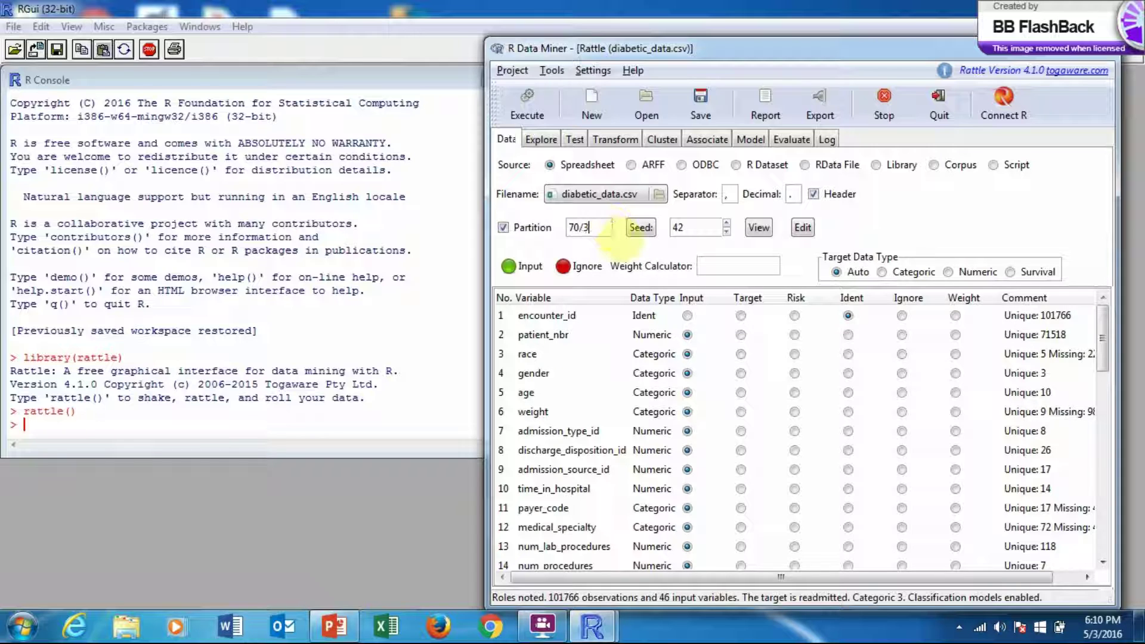
{"action": "type", "text": "0/0"}
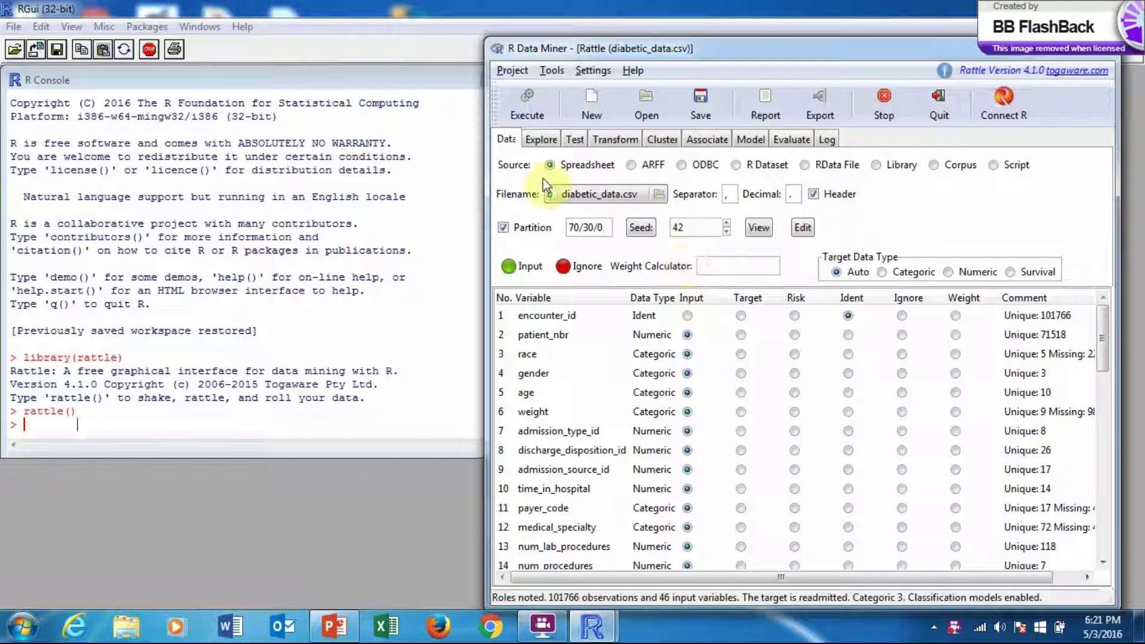
- Generate a box plot of patient_nbr grouped by readmitted from the Distributions exploration, and close the plot after viewing it
{"action": "left_click", "coordinate": [541, 140]}
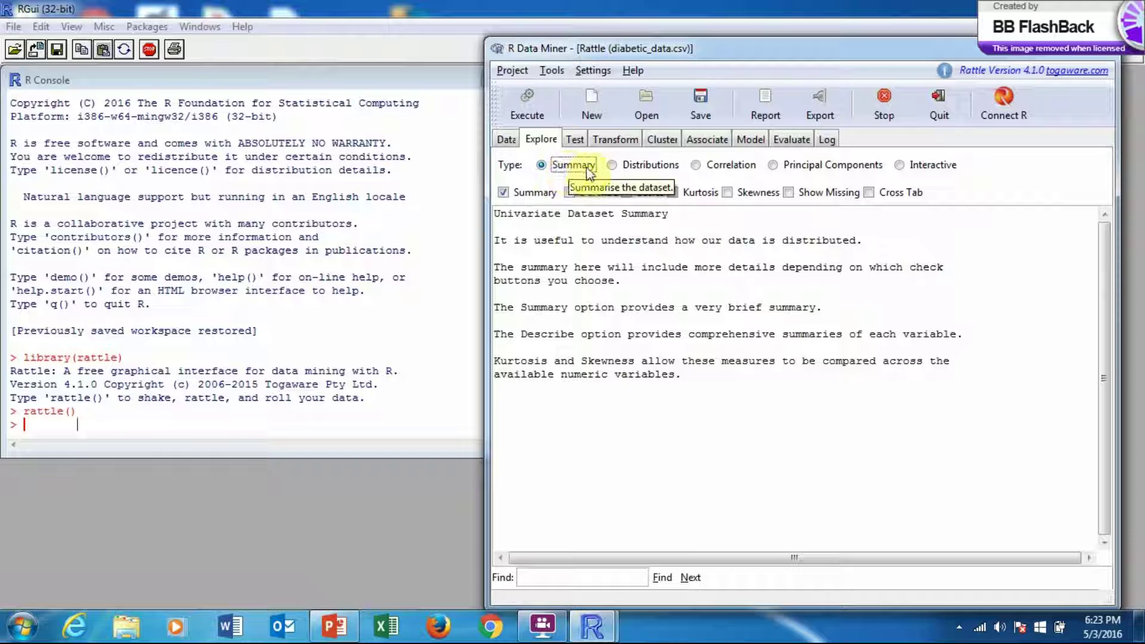
{"action": "left_click", "coordinate": [619, 169]}
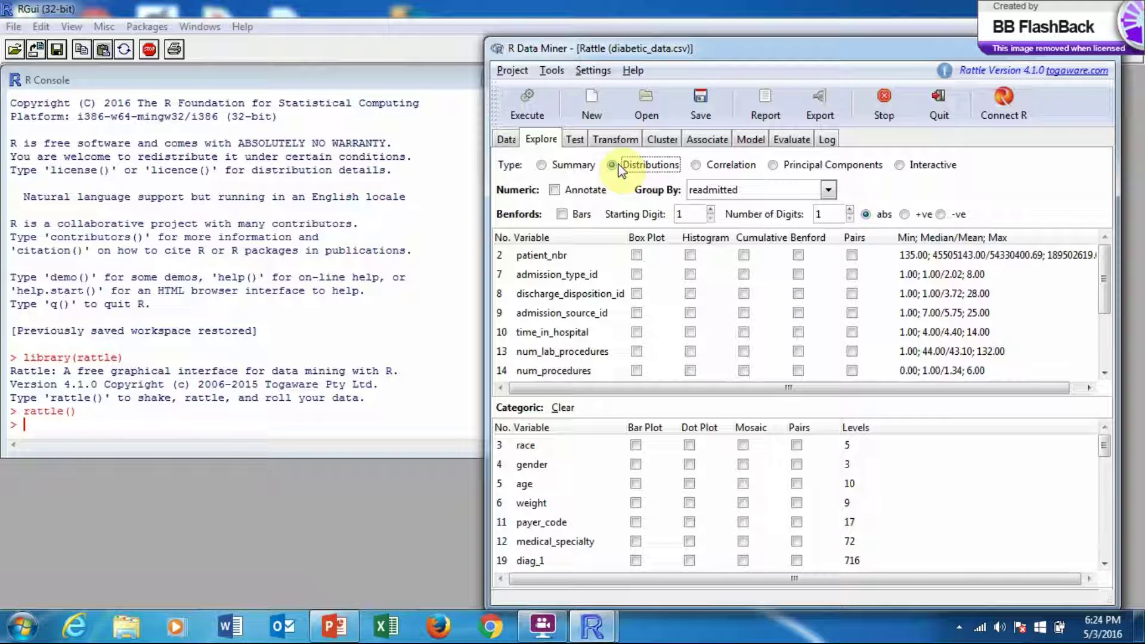
{"action": "left_click", "coordinate": [615, 165]}
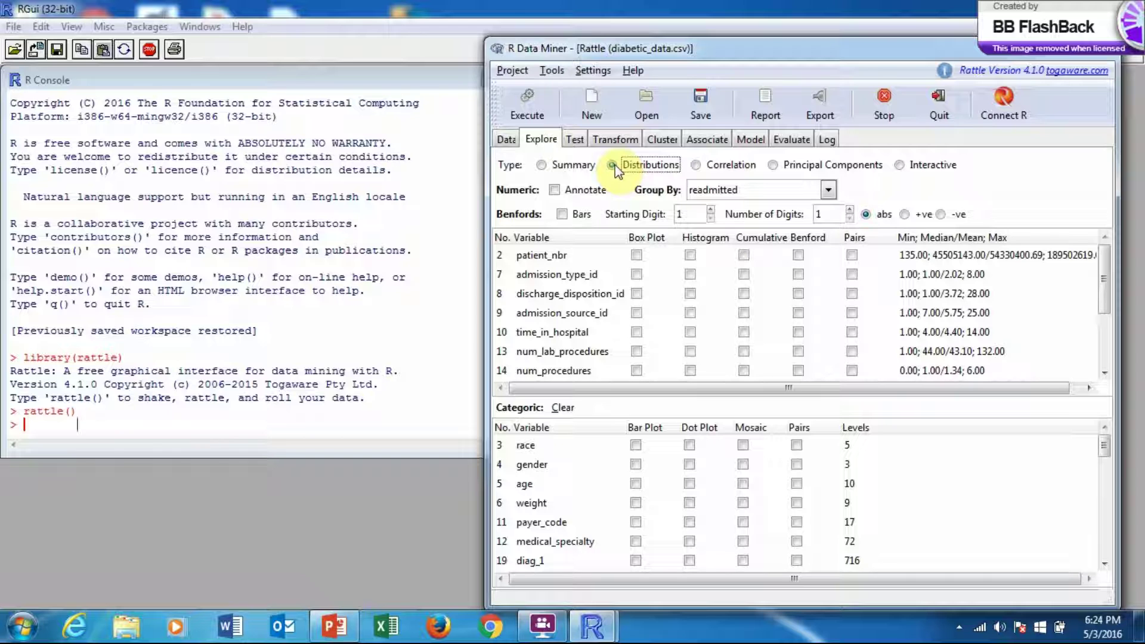
{"action": "left_click", "coordinate": [636, 255]}
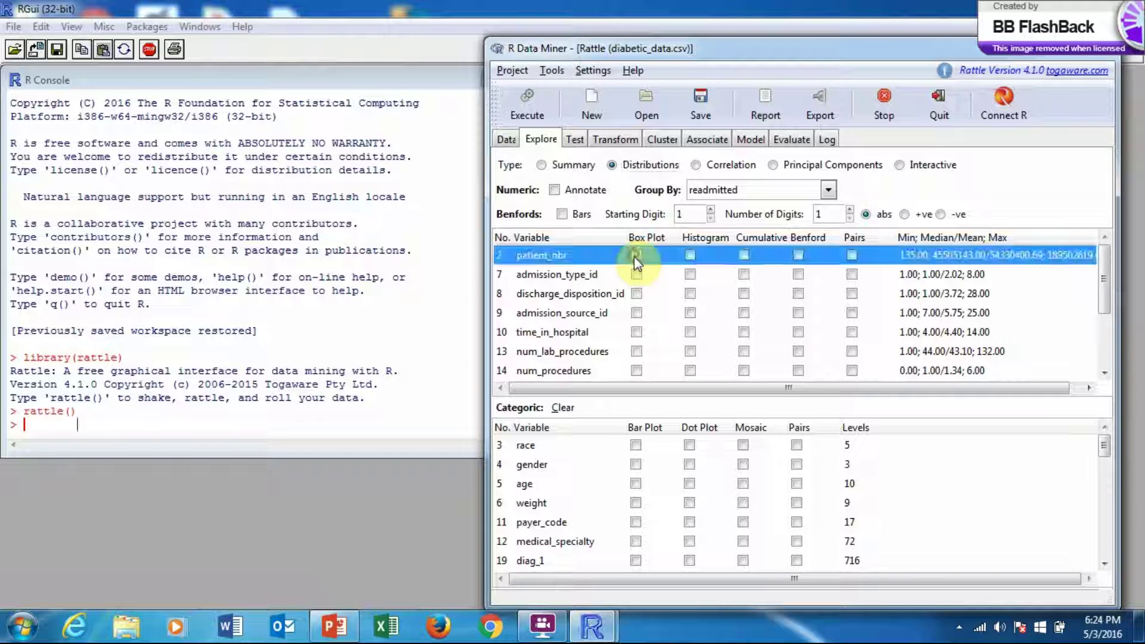
{"action": "left_click", "coordinate": [528, 103]}
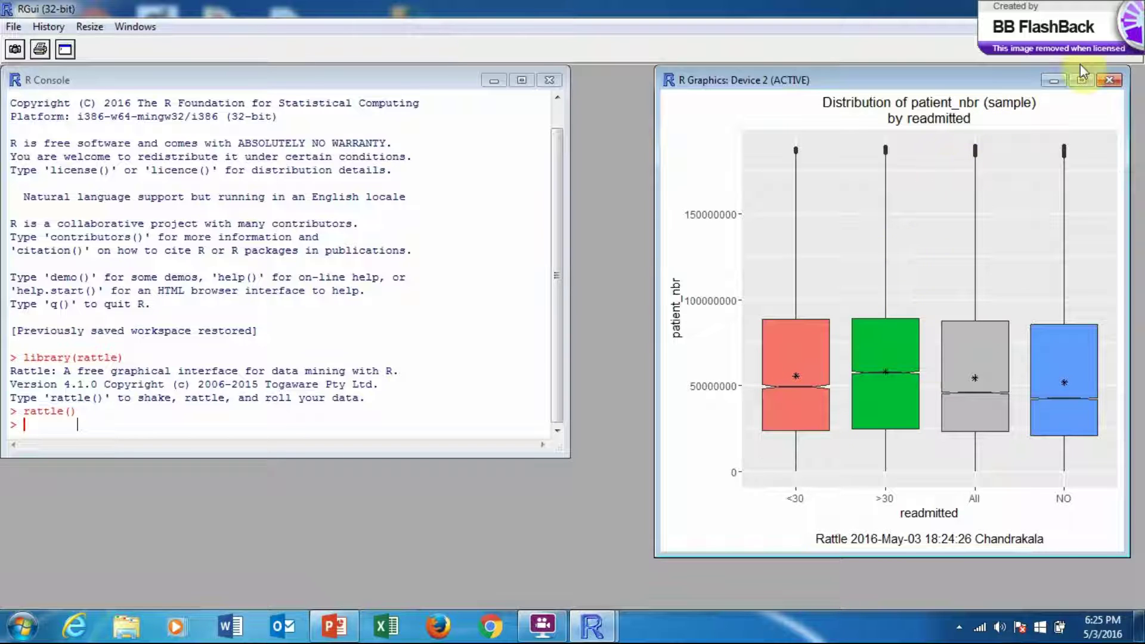
{"action": "left_click", "coordinate": [1109, 80]}
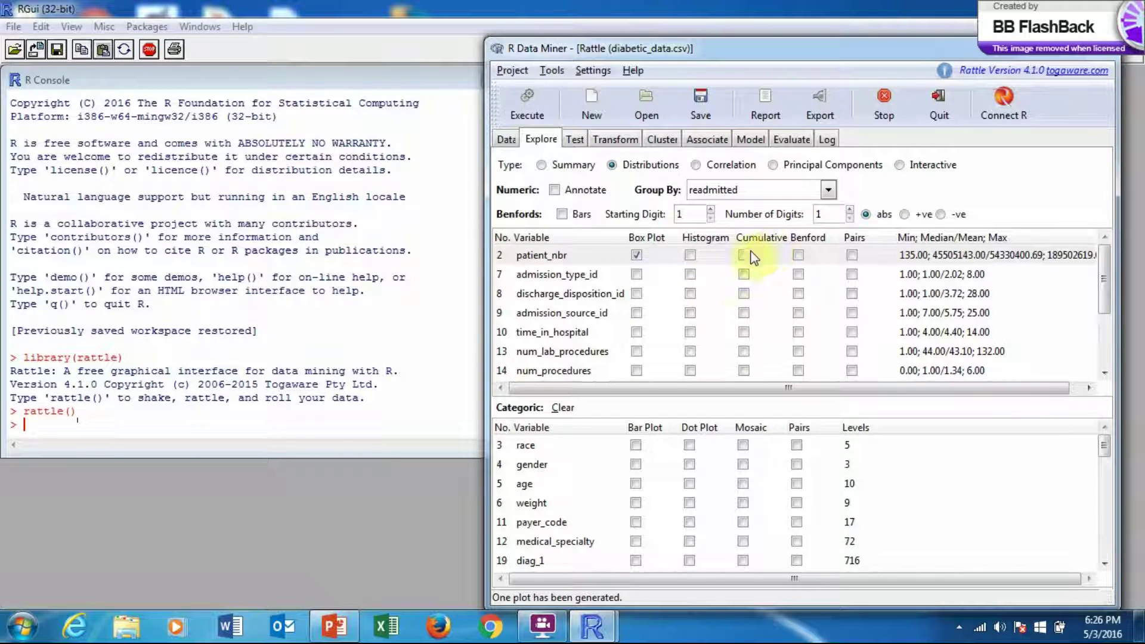
- Replace the box plot selection for patient_nbr with a histogram, generate it, close the plot and return to Rattle
{"action": "left_click", "coordinate": [636, 257]}
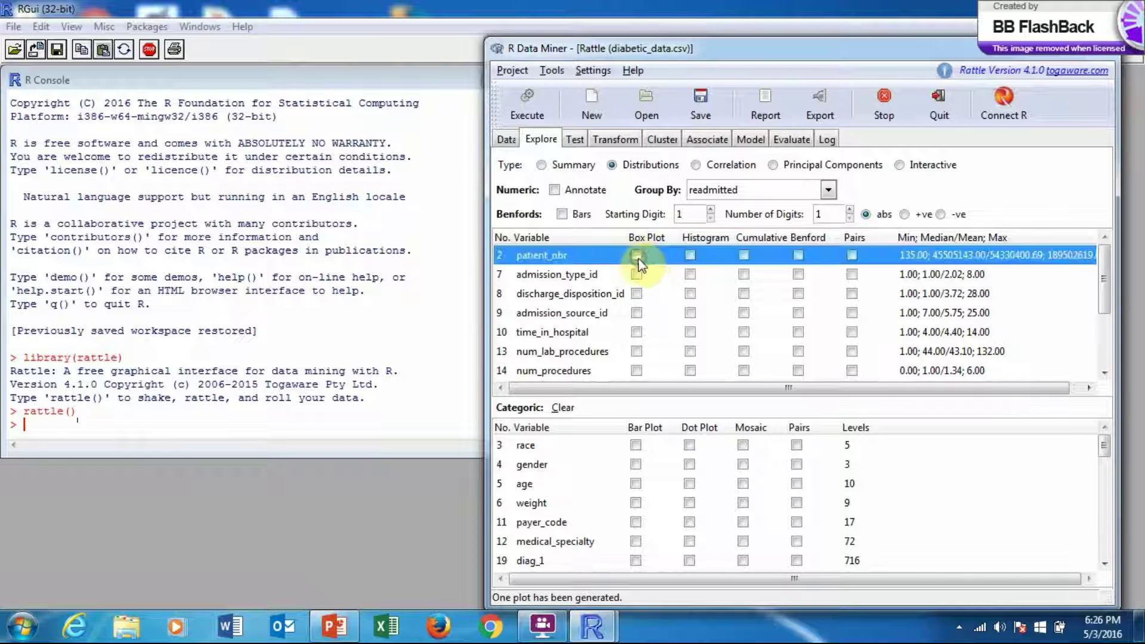
{"action": "left_click", "coordinate": [689, 255]}
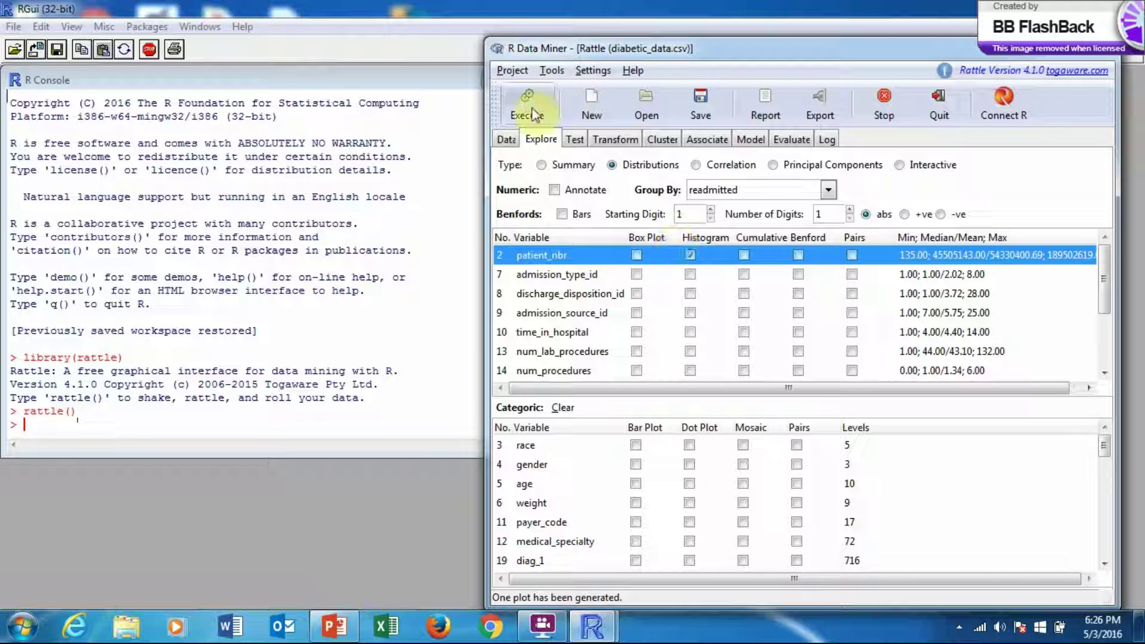
{"action": "left_click", "coordinate": [533, 114]}
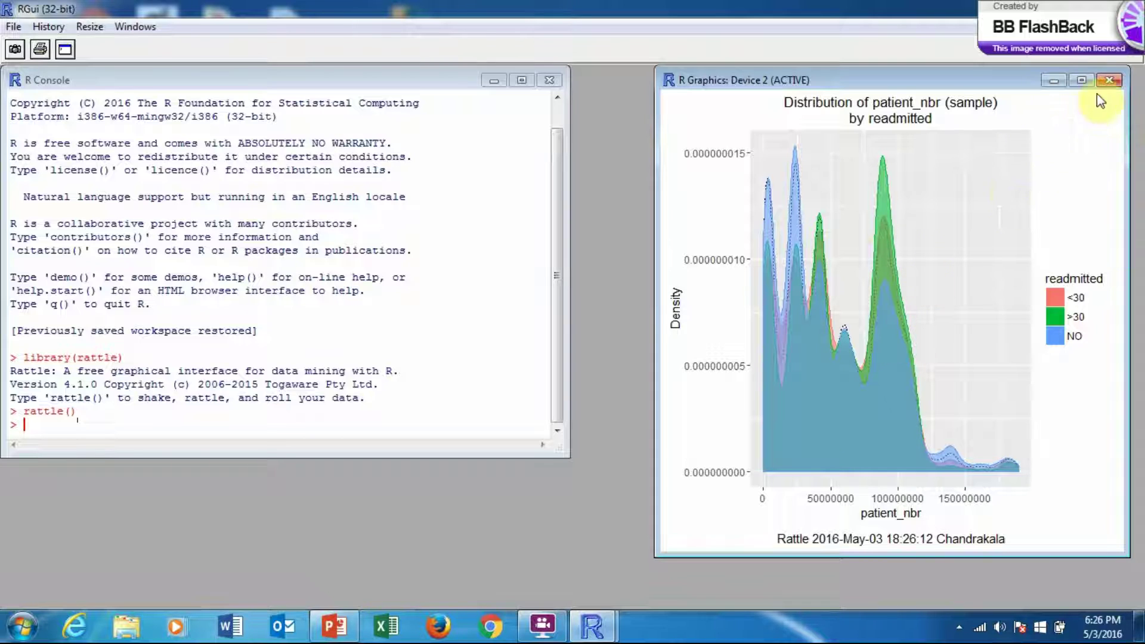
{"action": "left_click", "coordinate": [1109, 80]}
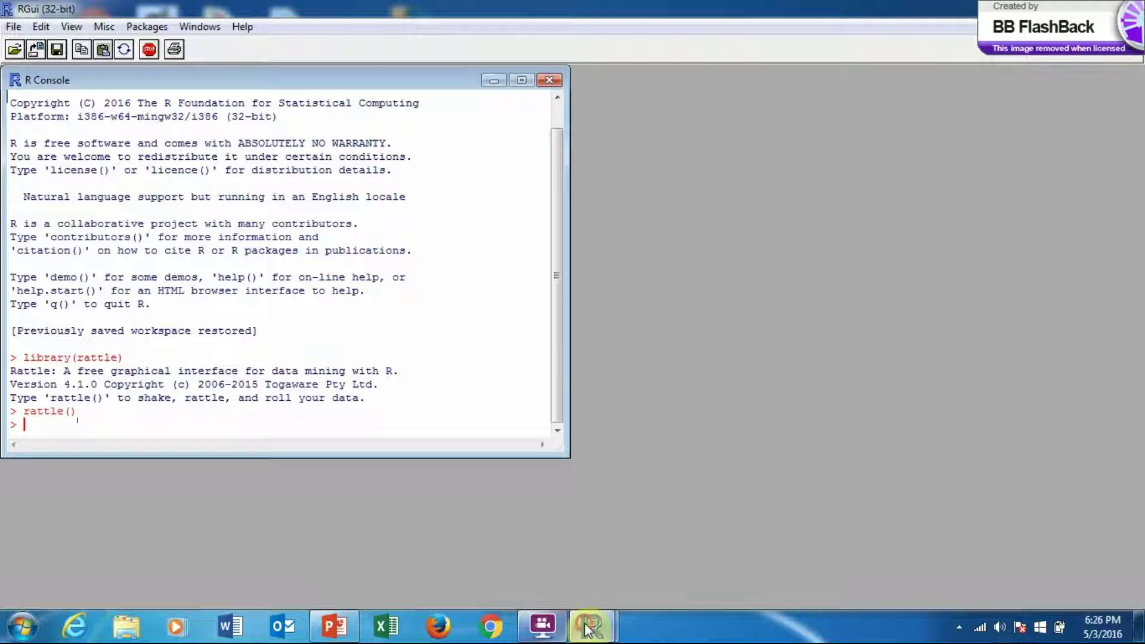
{"action": "mouse_move", "coordinate": [592, 626]}
{"action": "left_click", "coordinate": [671, 546]}
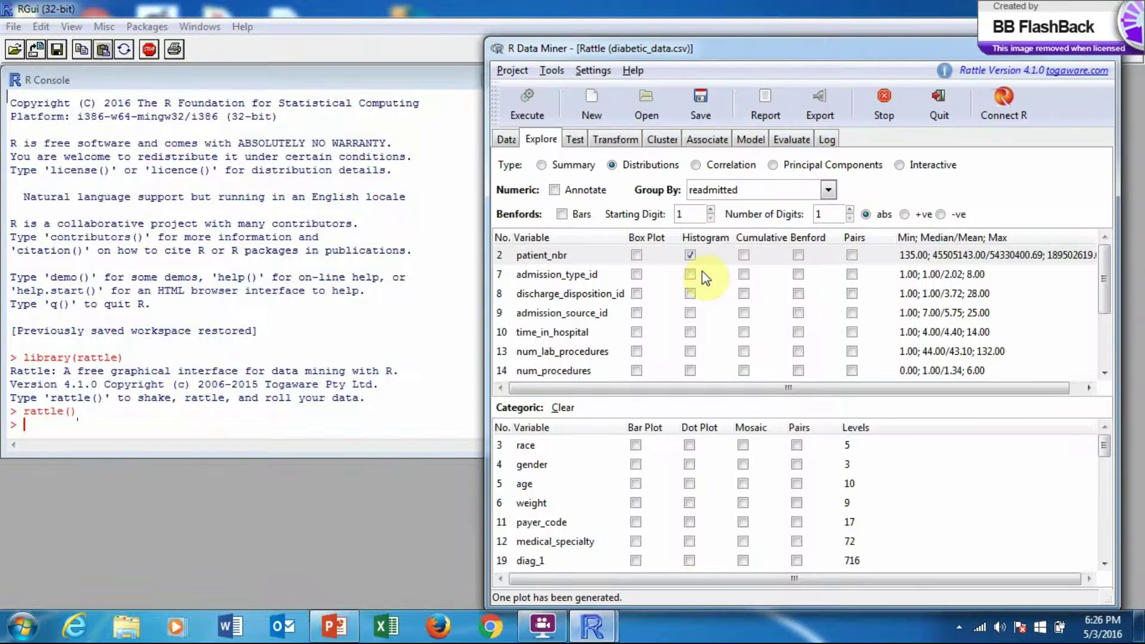
{"action": "left_click", "coordinate": [691, 255]}
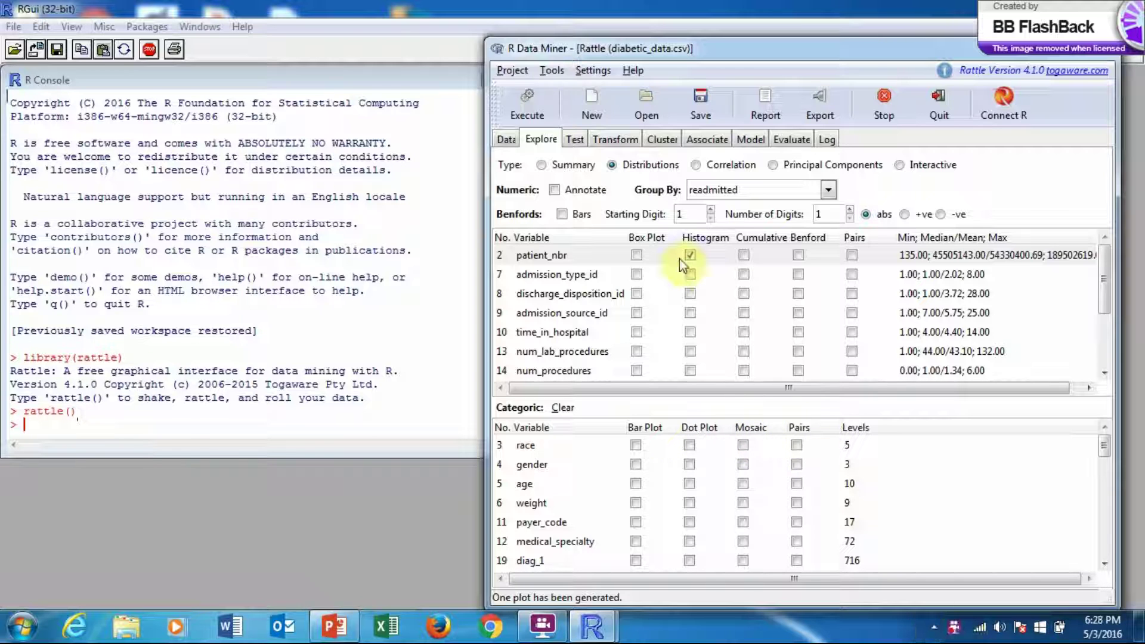
- Review the available statistical tests and the Impute transformation methods with the list of variables and their missing values
{"action": "left_click", "coordinate": [576, 139]}
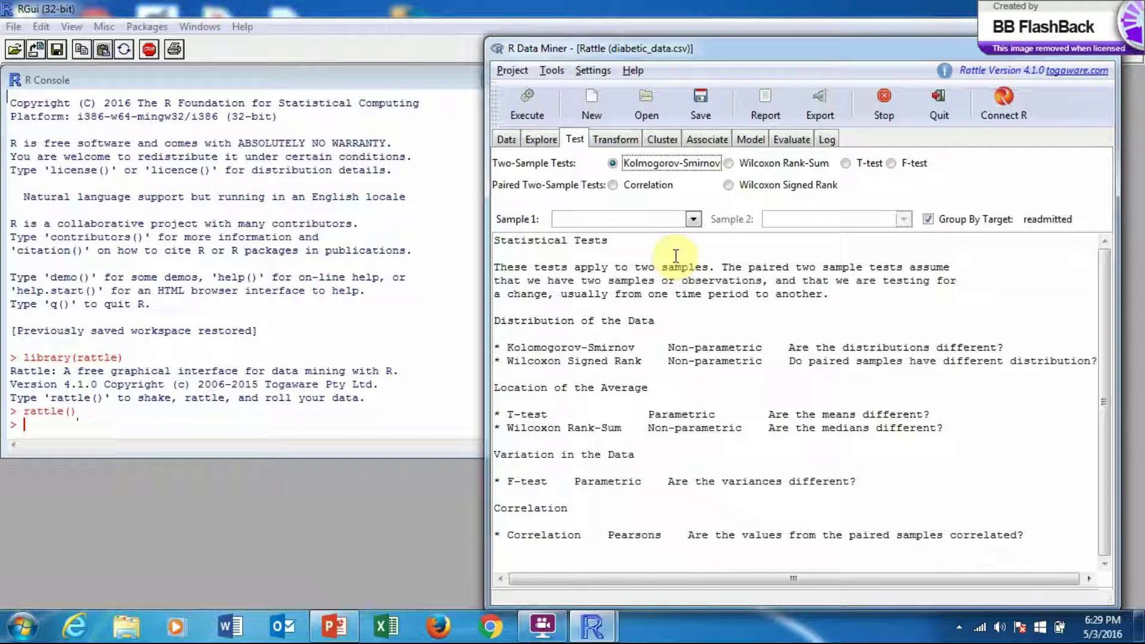
{"action": "left_click", "coordinate": [613, 143]}
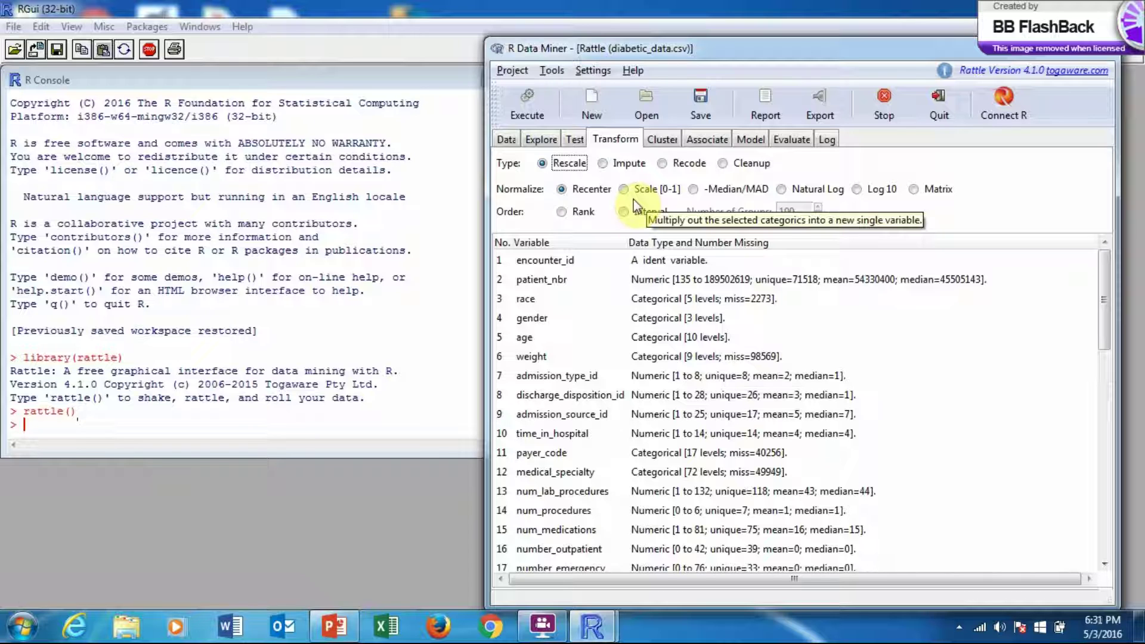
{"action": "left_click", "coordinate": [616, 164]}
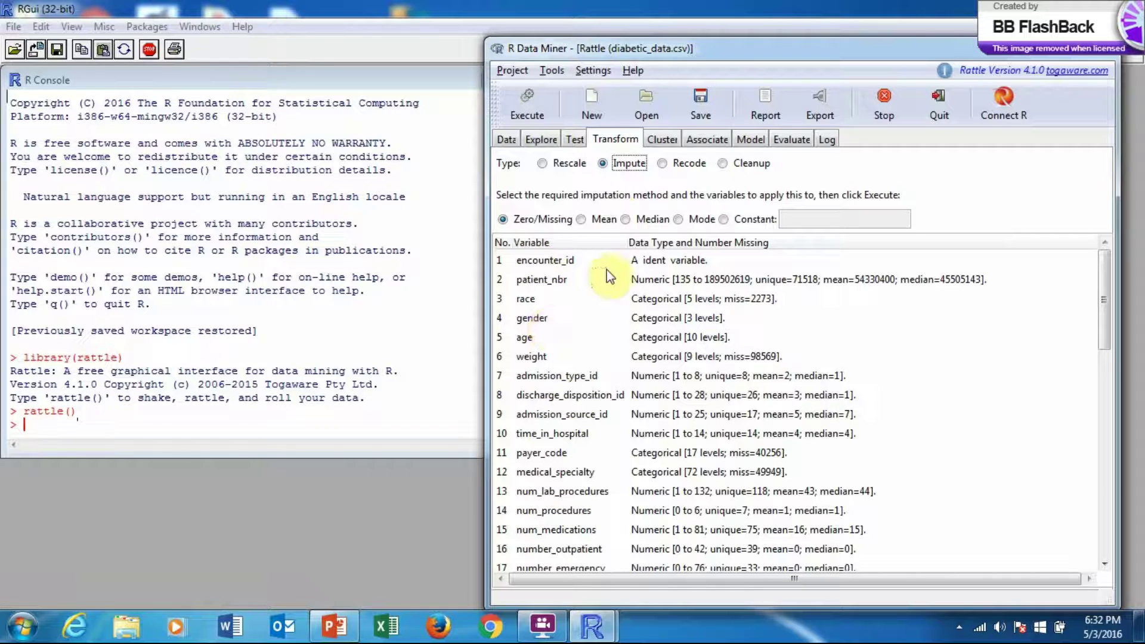
{"action": "left_click_drag", "start_coordinate": [1104, 317], "coordinate": [1124, 265]}
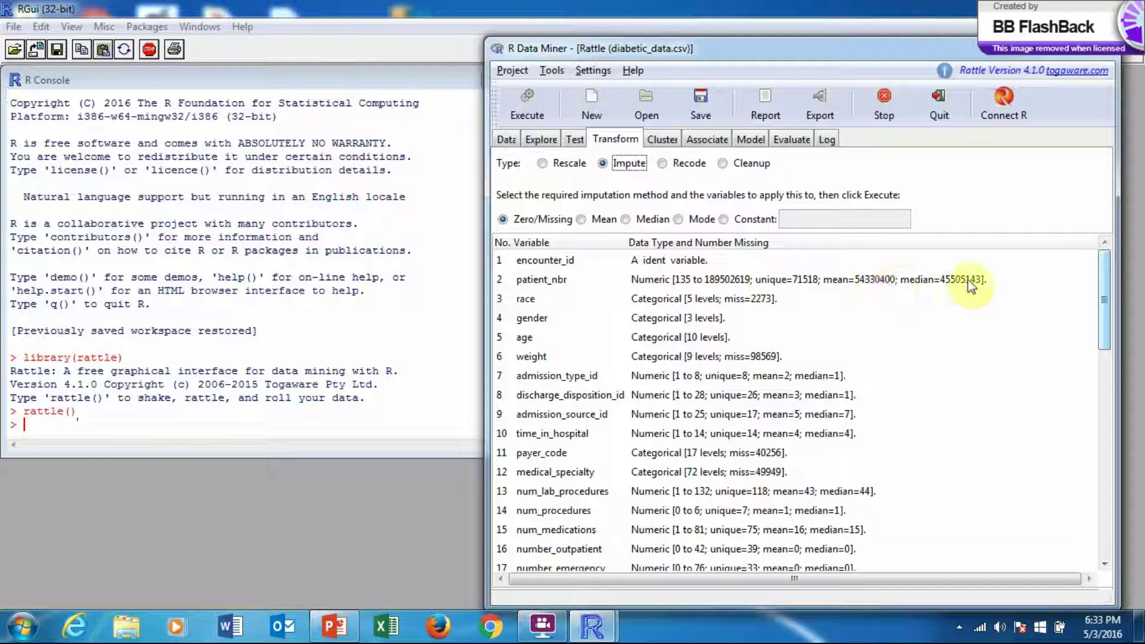
{"action": "scroll", "coordinate": [571, 320], "scroll_direction": "down", "scroll_amount": 2}
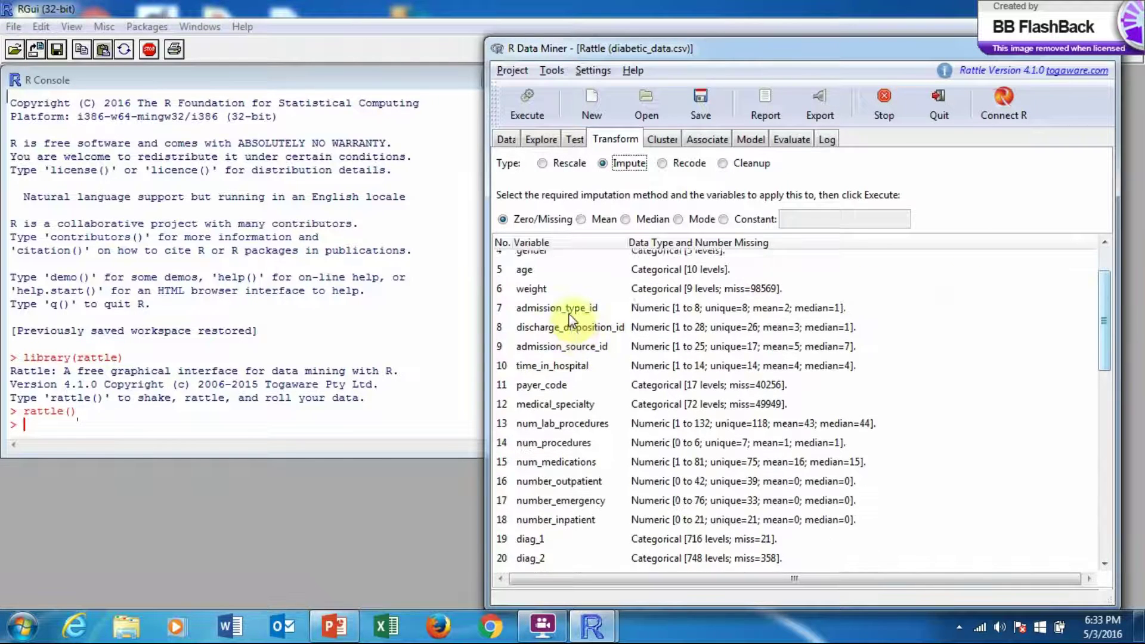
{"action": "scroll", "coordinate": [571, 320], "scroll_direction": "up", "scroll_amount": 2}
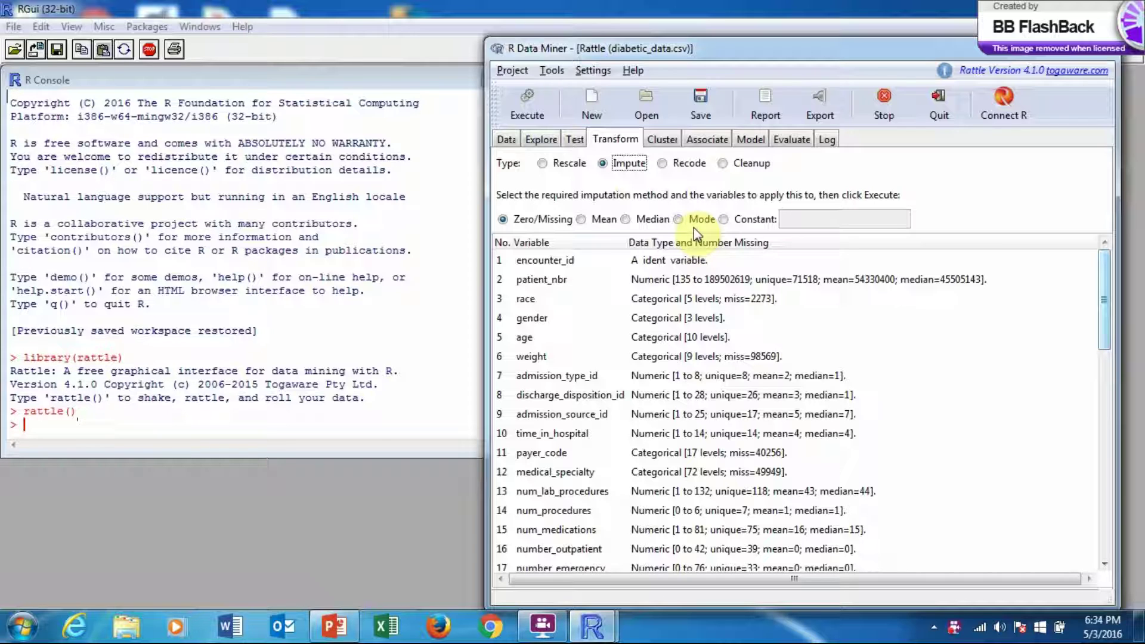
- Review the KMeans and Hierarchical clustering options and the association rule analysis settings
{"action": "left_click", "coordinate": [663, 141]}
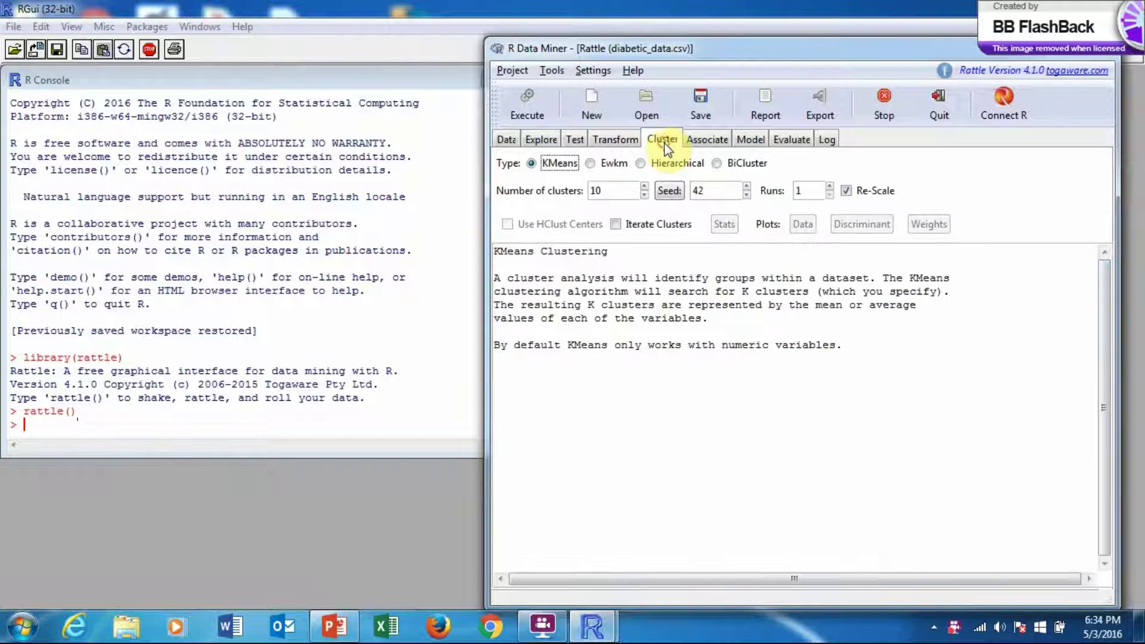
{"action": "left_click", "coordinate": [697, 148]}
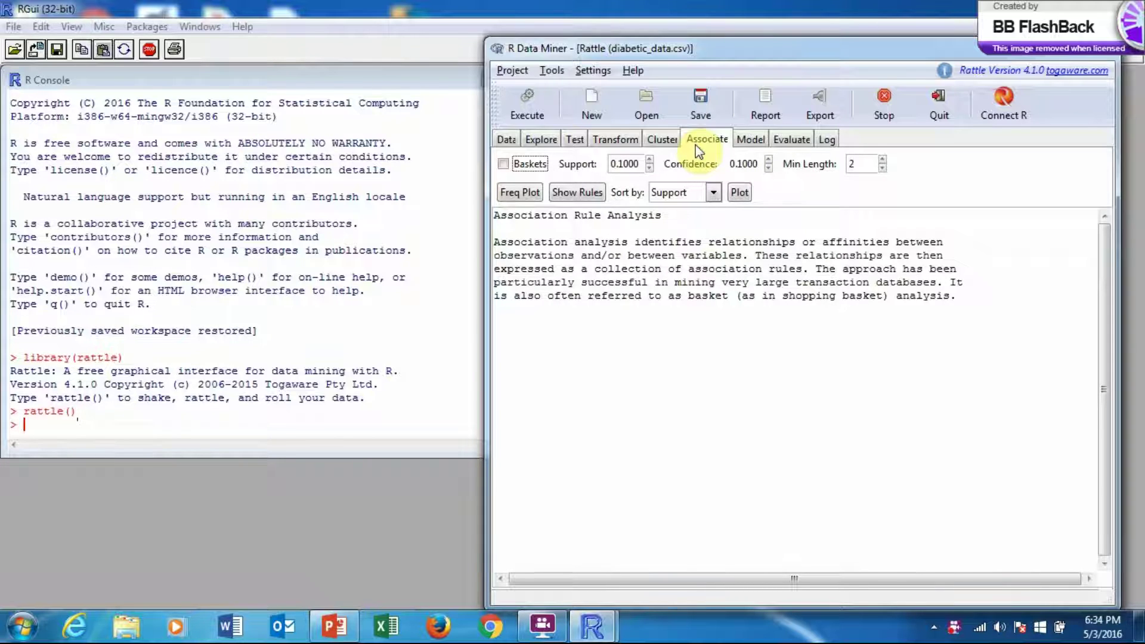
{"action": "left_click", "coordinate": [662, 145]}
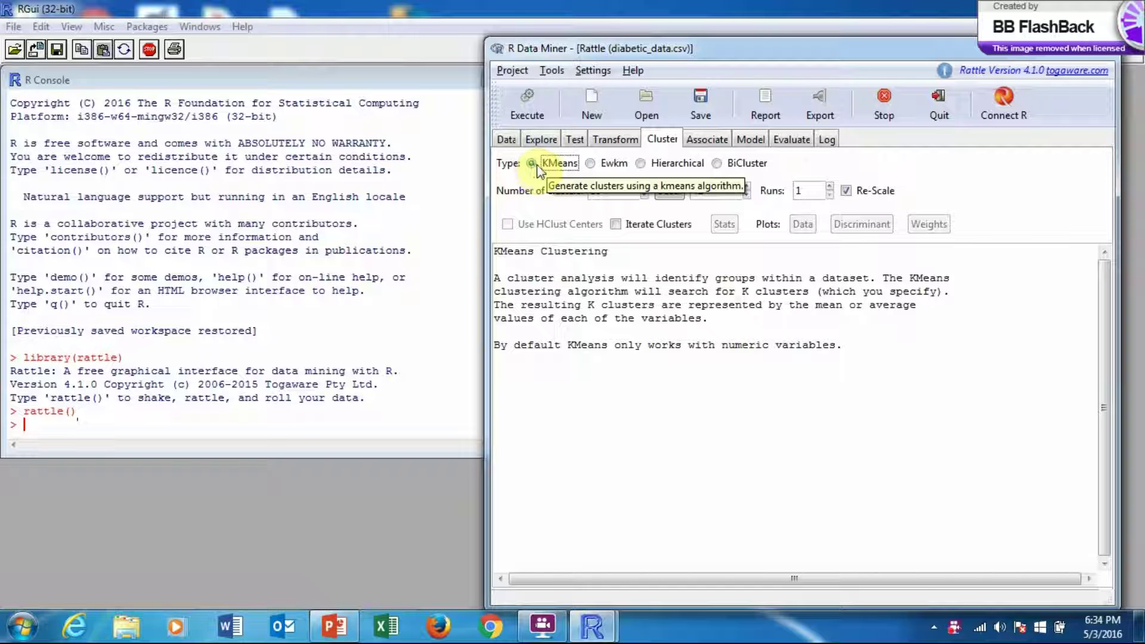
{"action": "key", "text": "Right"}
{"action": "key", "text": "Right"}
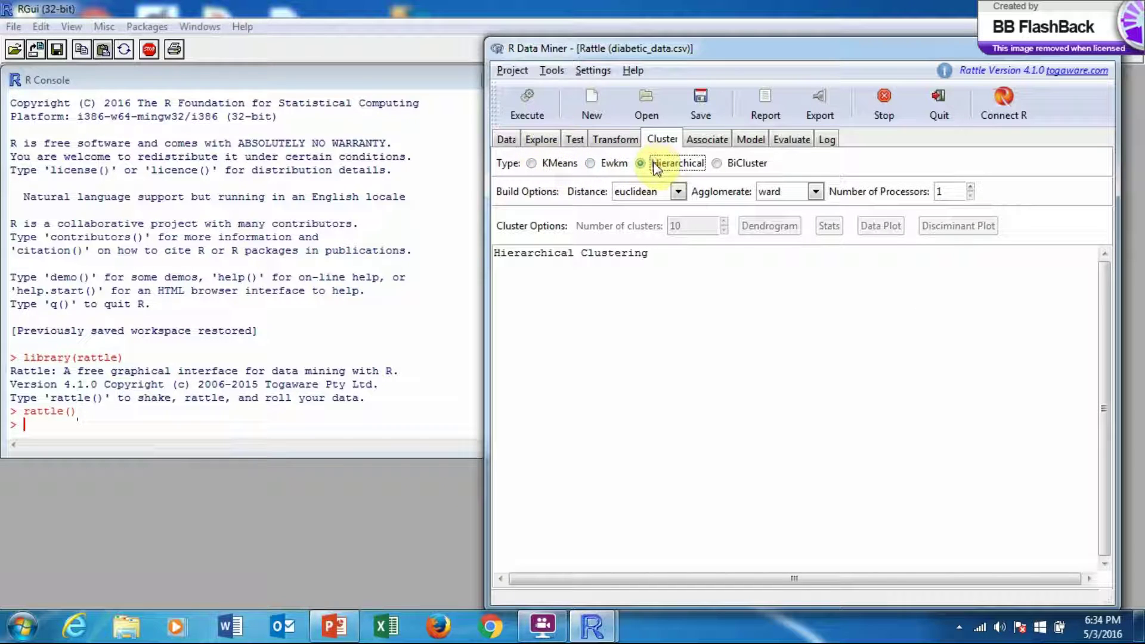
{"action": "left_click", "coordinate": [713, 149]}
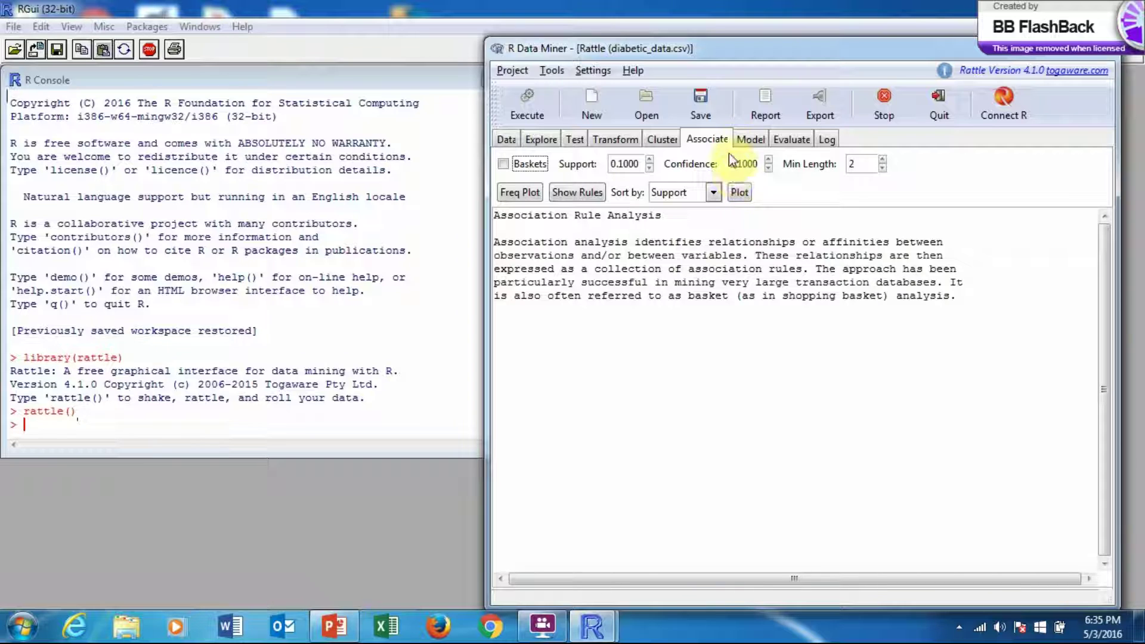
- Review the settings and descriptions of the Tree, Forest, Boost, SVM, Linear and Neural Net model types
{"action": "left_click", "coordinate": [746, 145]}
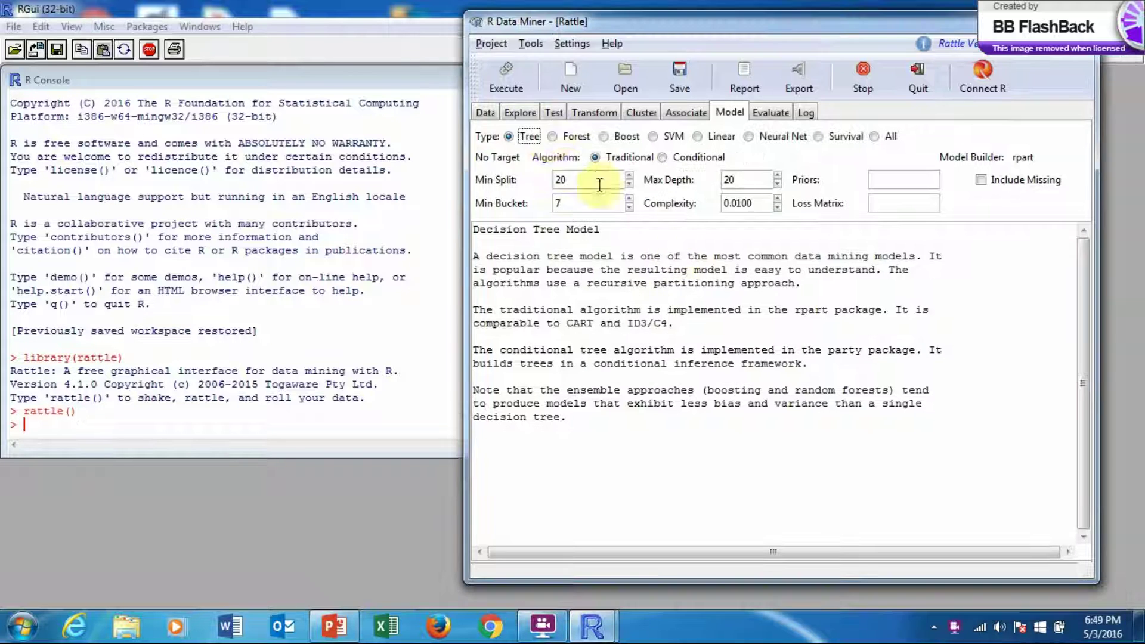
{"action": "left_click", "coordinate": [553, 137]}
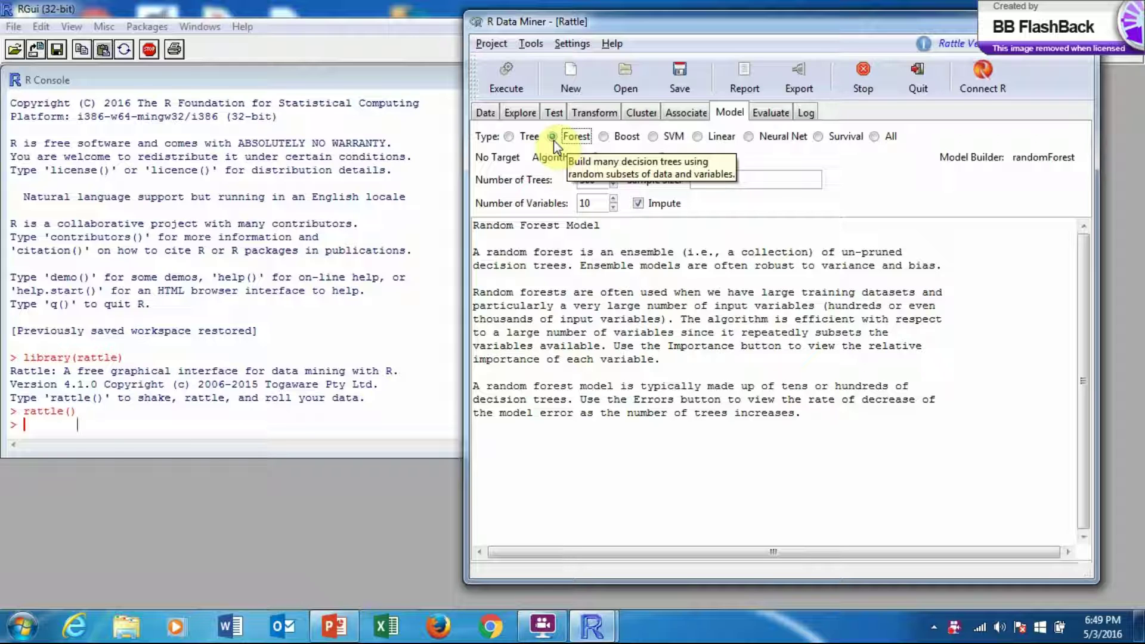
{"action": "left_click", "coordinate": [605, 139]}
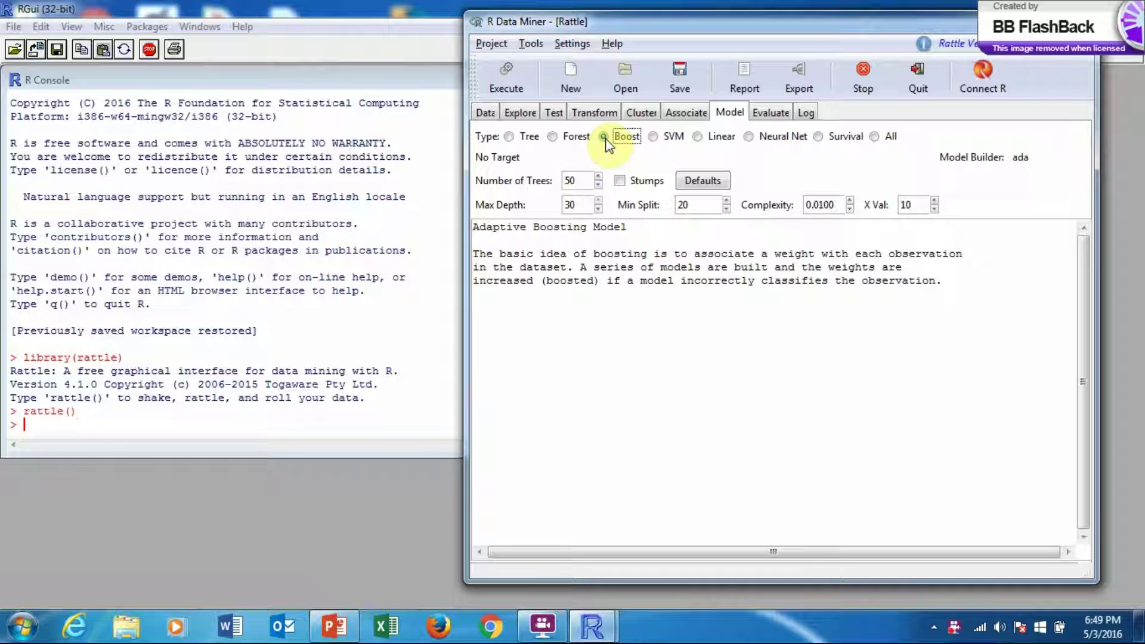
{"action": "left_click", "coordinate": [651, 137]}
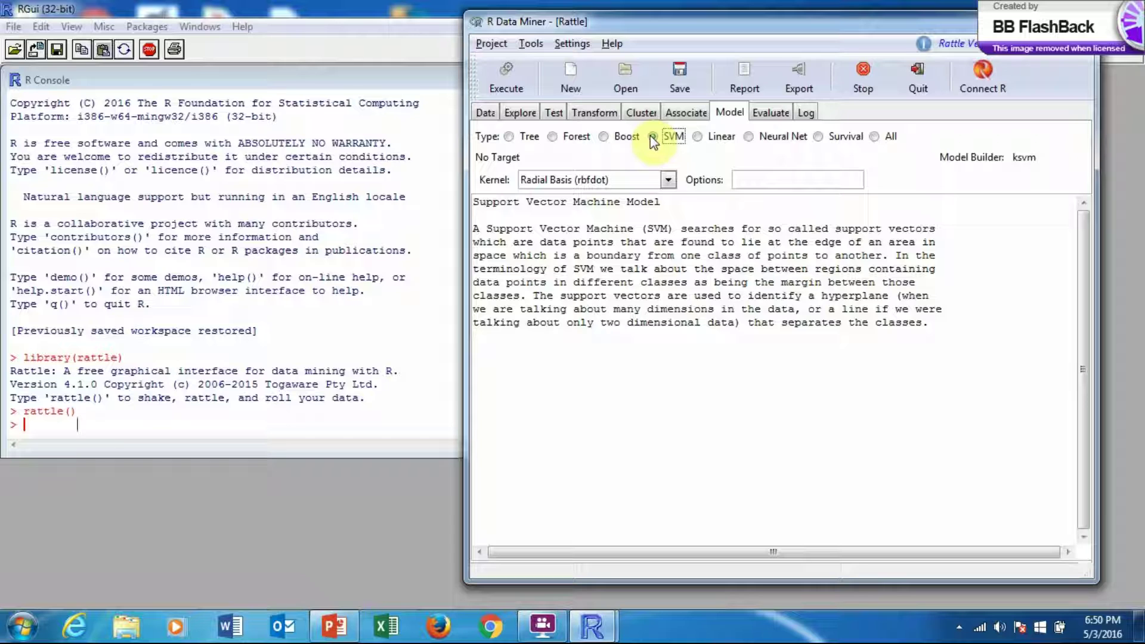
{"action": "left_click", "coordinate": [697, 136]}
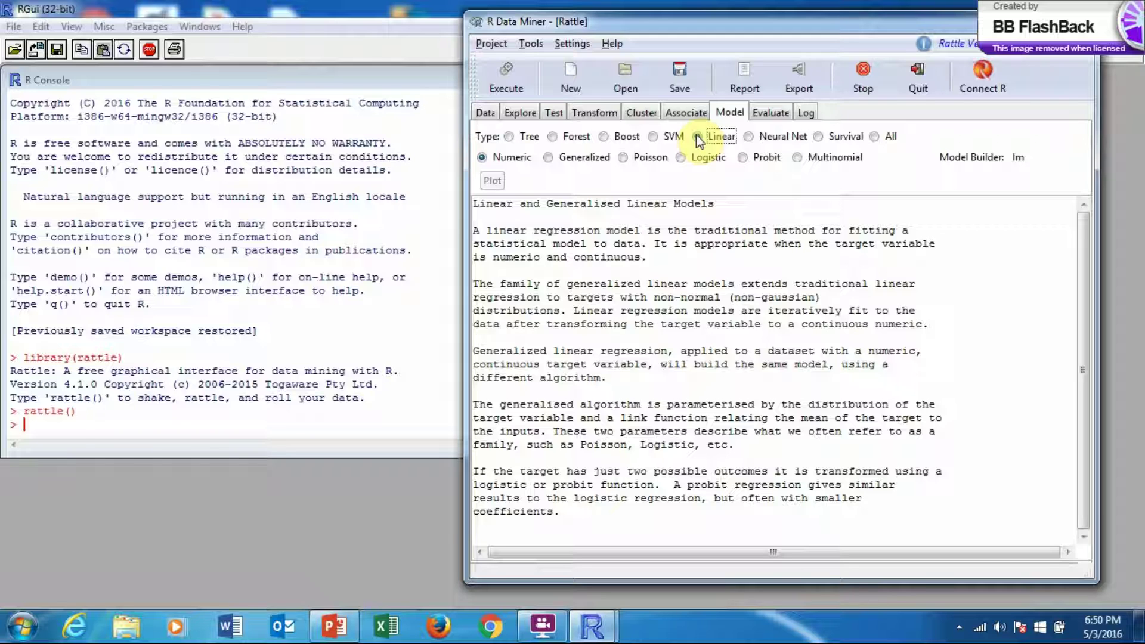
{"action": "left_click", "coordinate": [749, 137]}
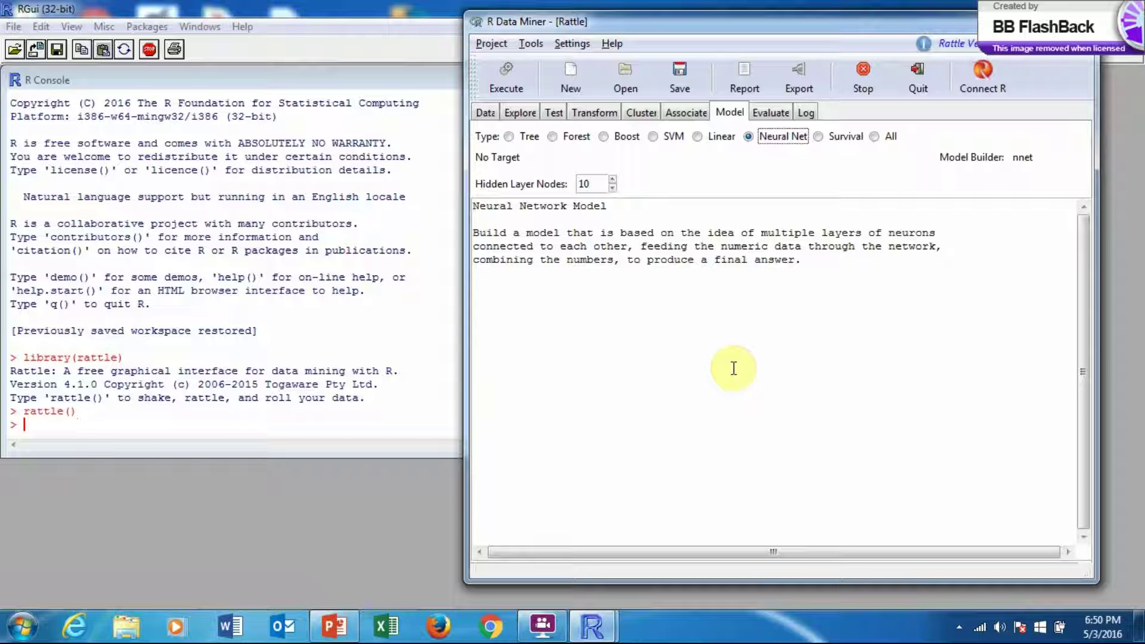
- Review the model evaluation options and read through Rattle's log of R commands
{"action": "left_click", "coordinate": [771, 113]}
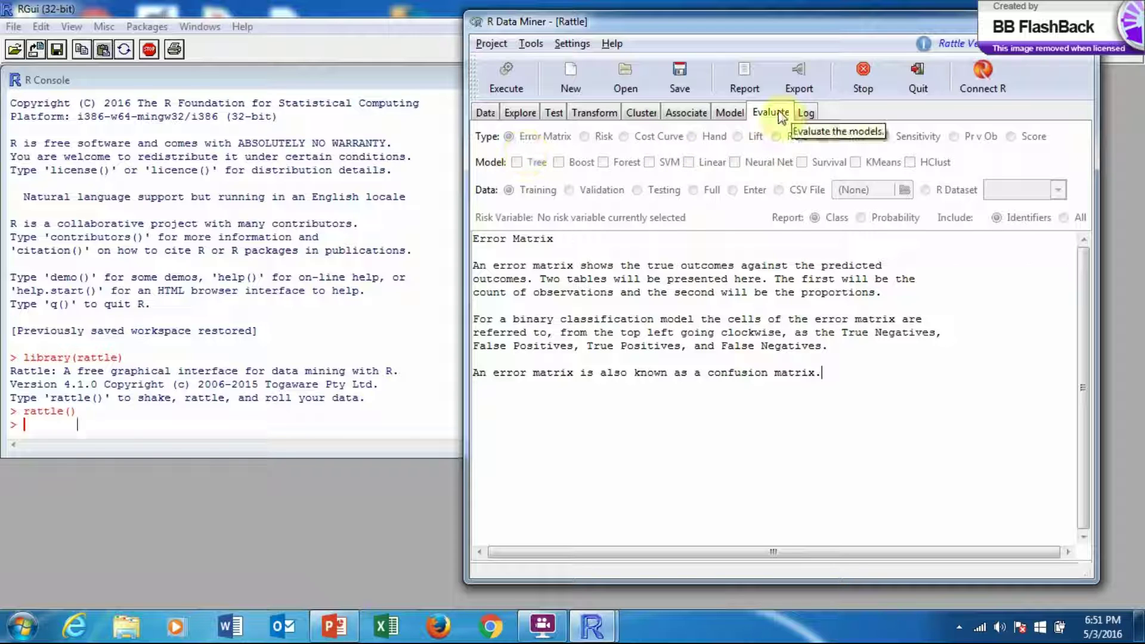
{"action": "left_click", "coordinate": [809, 113]}
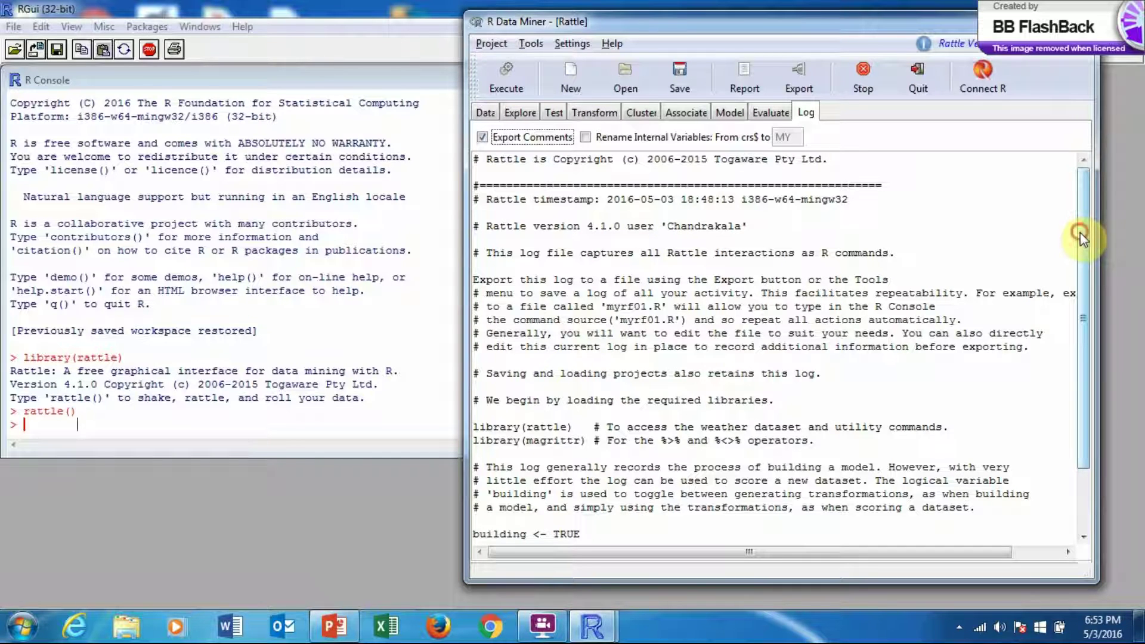
{"action": "left_click_drag", "start_coordinate": [1081, 233], "coordinate": [1080, 325]}
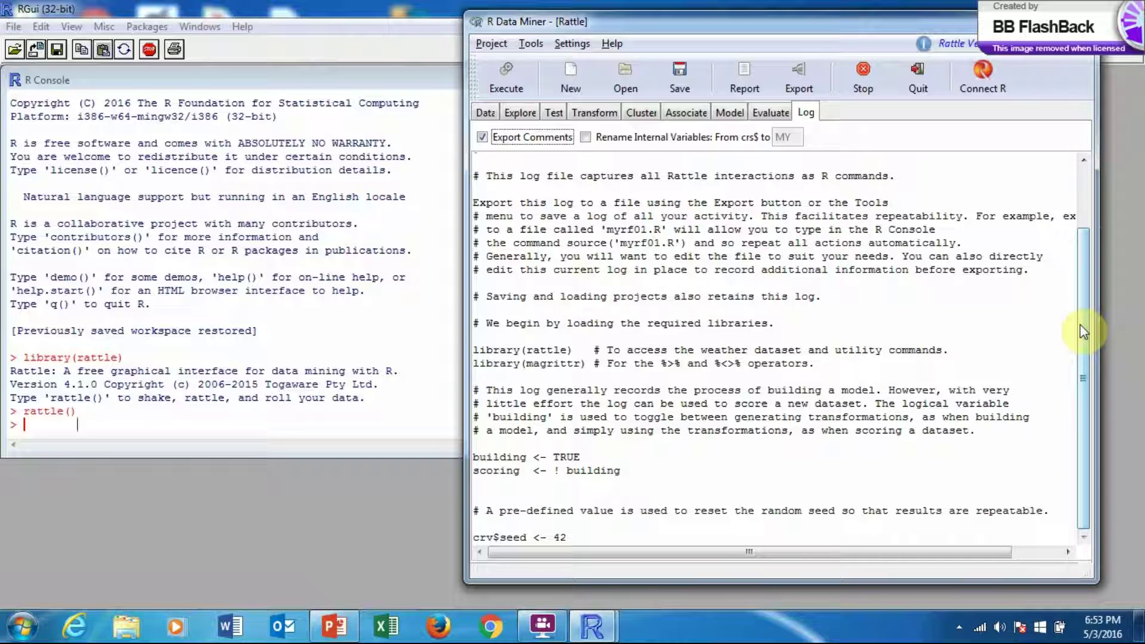